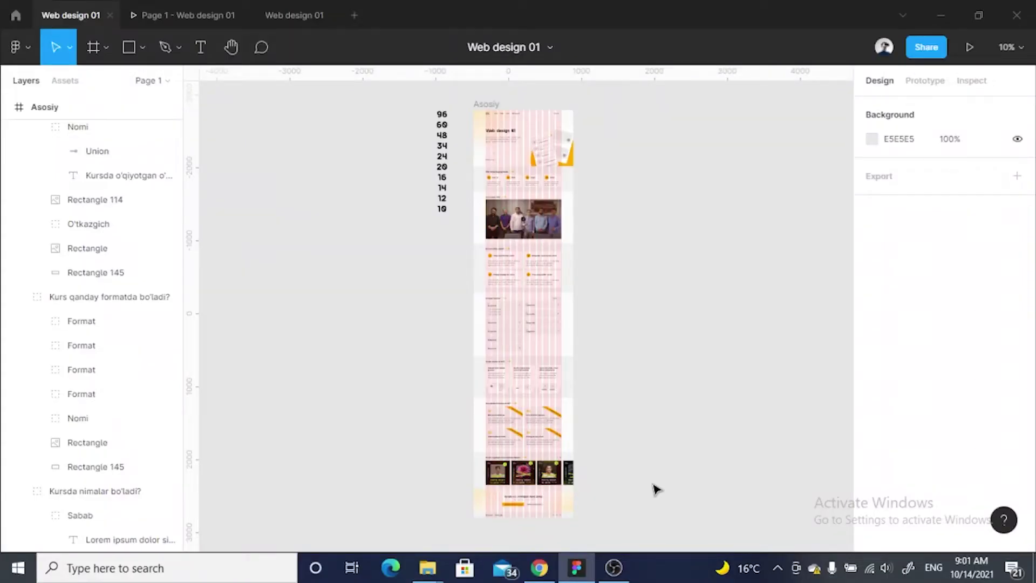
# Select the Asosiy landing-page frame, then clear the selection.
pyautogui.scroll(3, 516, 110)
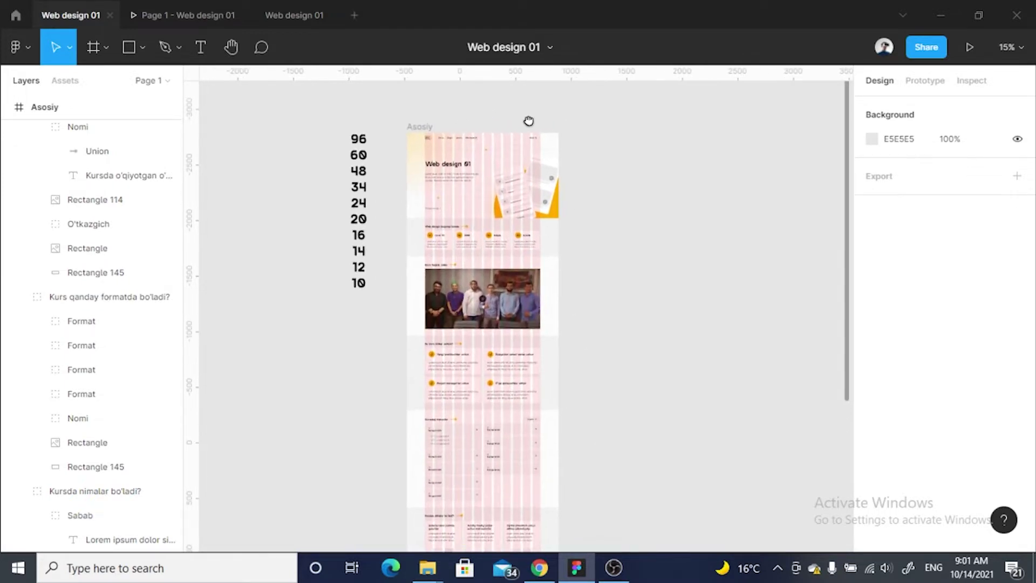
pyautogui.click(415, 128)
pyautogui.scroll(-3, 453, 108)
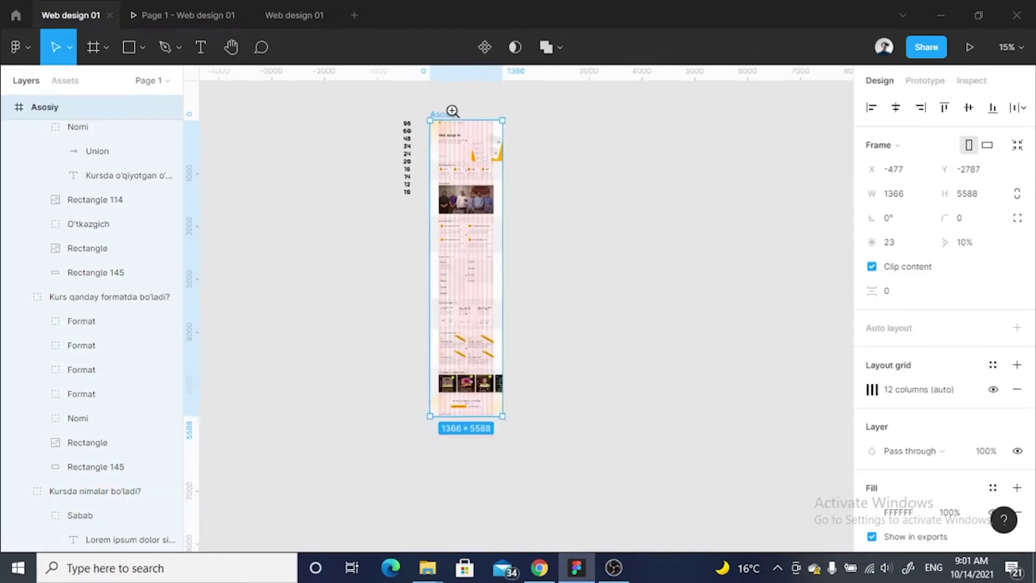
pyautogui.scroll(1, 379, 138)
pyautogui.click(576, 215)
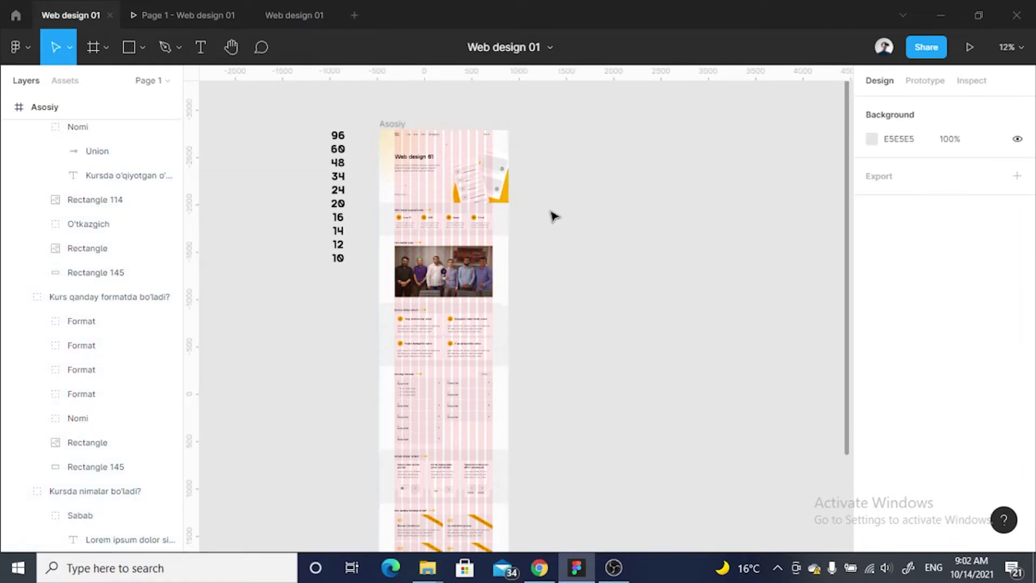
# Scroll around the page and reselect the Asosiy landing-page frame.
pyautogui.scroll(5, 432, 467)
pyautogui.scroll(3, 396, 284)
pyautogui.scroll(2, 395, 284)
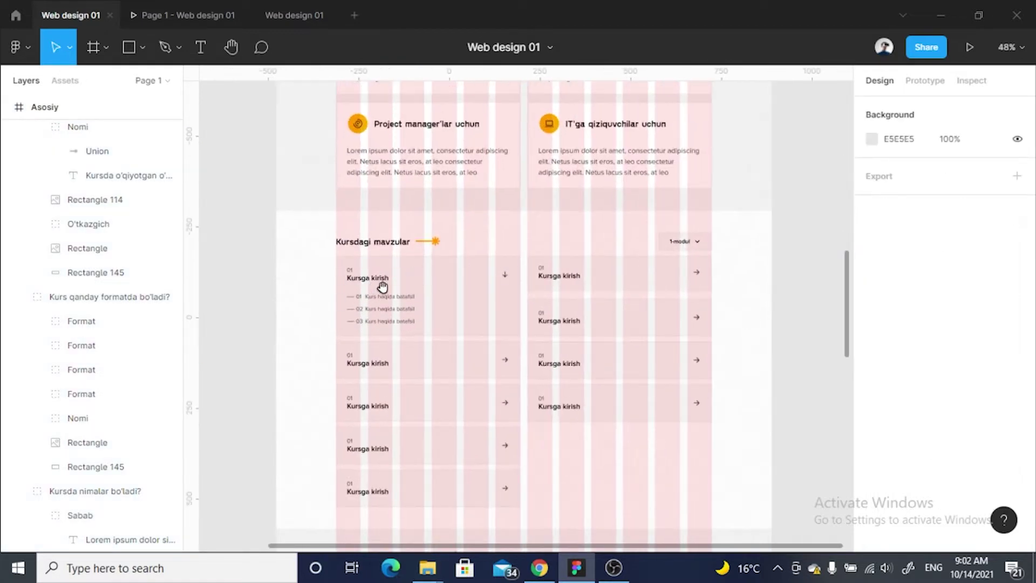
pyautogui.scroll(2, 383, 286)
pyautogui.scroll(-5, 398, 277)
pyautogui.scroll(-3, 463, 326)
pyautogui.scroll(1, 548, 300)
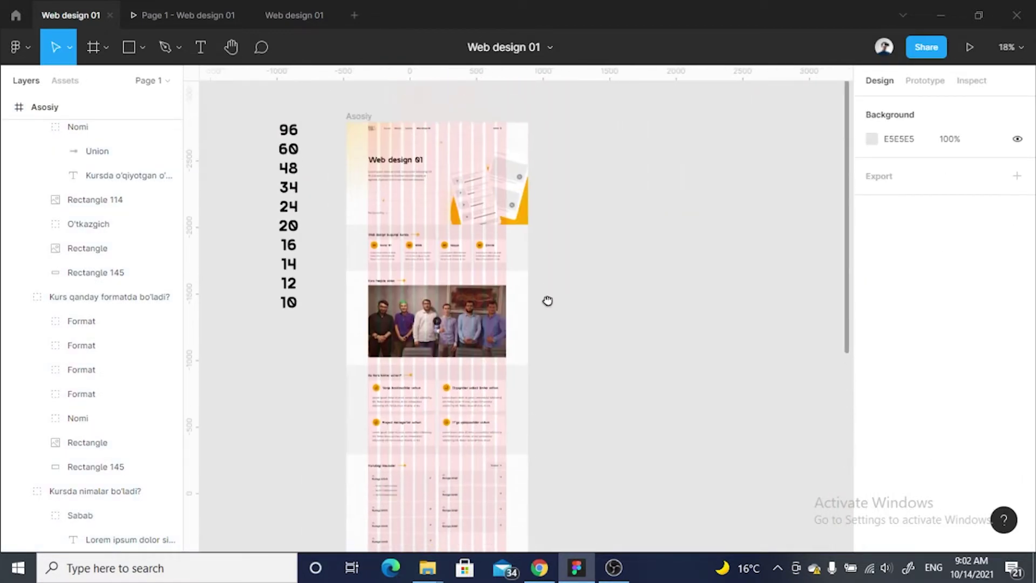
pyautogui.moveTo(548, 301); pyautogui.dragTo(547, 306)
pyautogui.scroll(-1, 535, 213)
pyautogui.scroll(2, 410, 176)
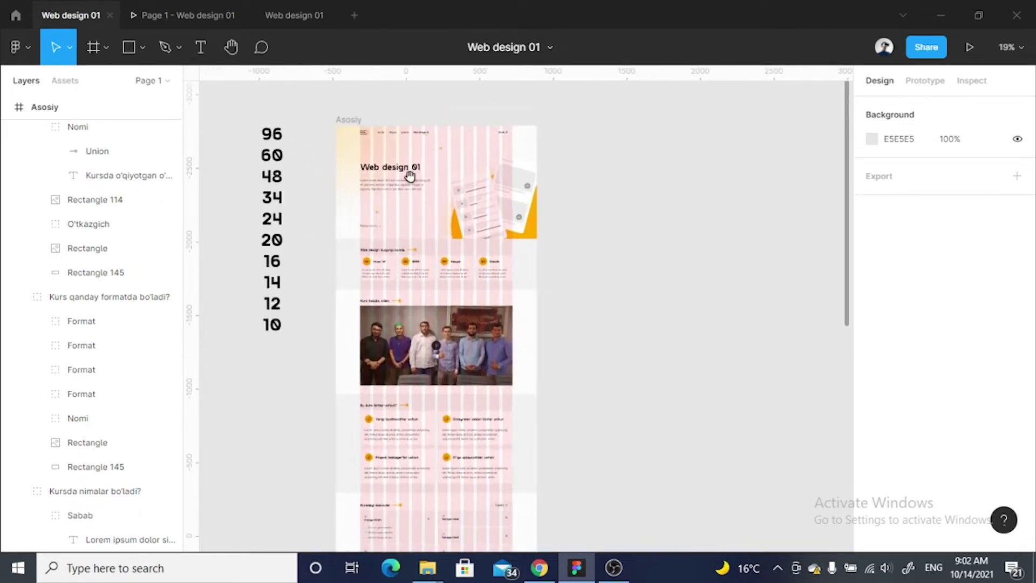
pyautogui.click(345, 123)
# Hide the Asosiy frame's pink column layout grid and reselect the frame.
pyautogui.click(993, 388)
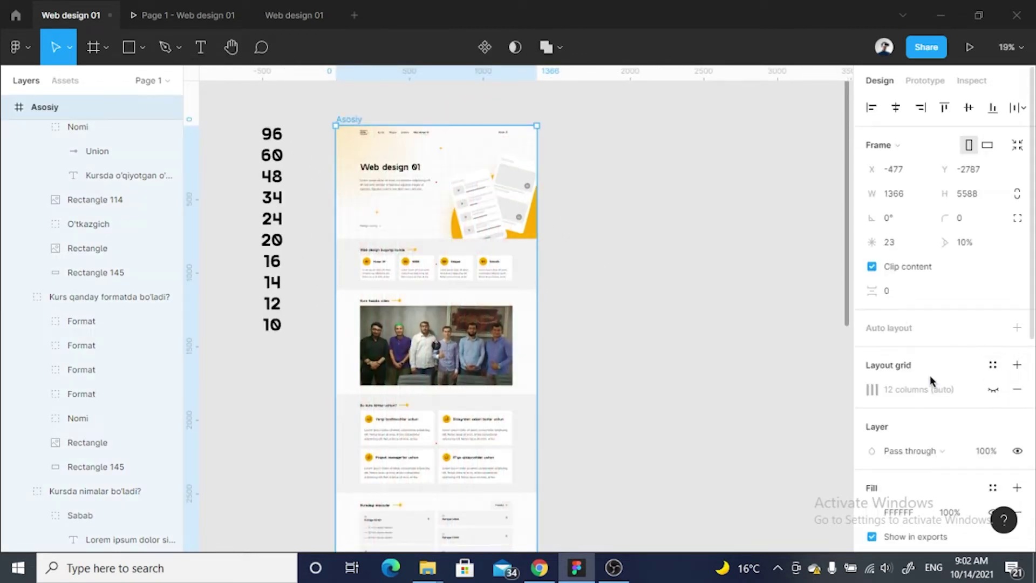
pyautogui.press('Escape')
pyautogui.click(356, 122)
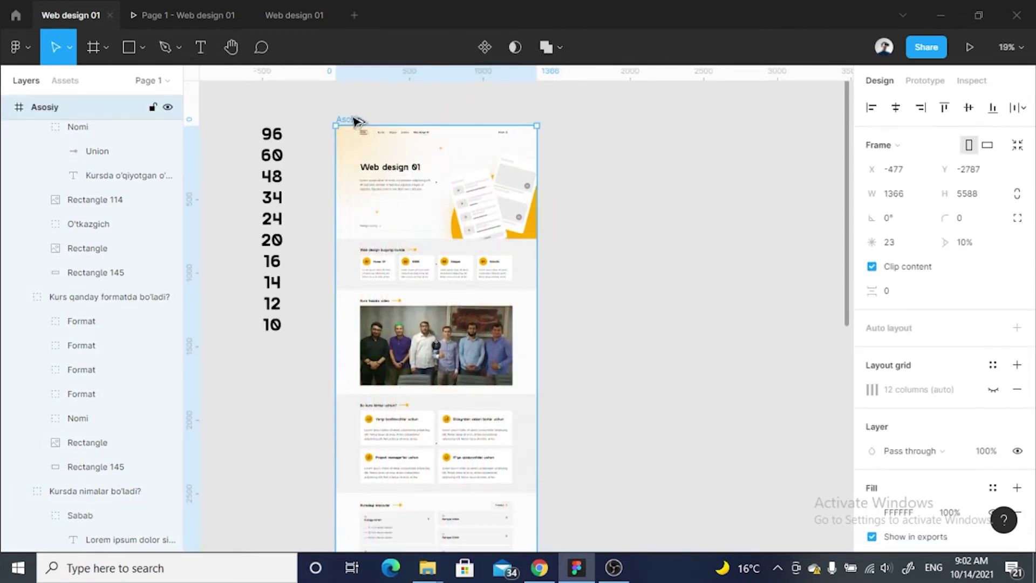
# Alt-drag a copy of the Asosiy frame to its right and zoom into Kursdagi mavzular.
pyautogui.moveTo(356, 122); pyautogui.dragTo(570, 134)
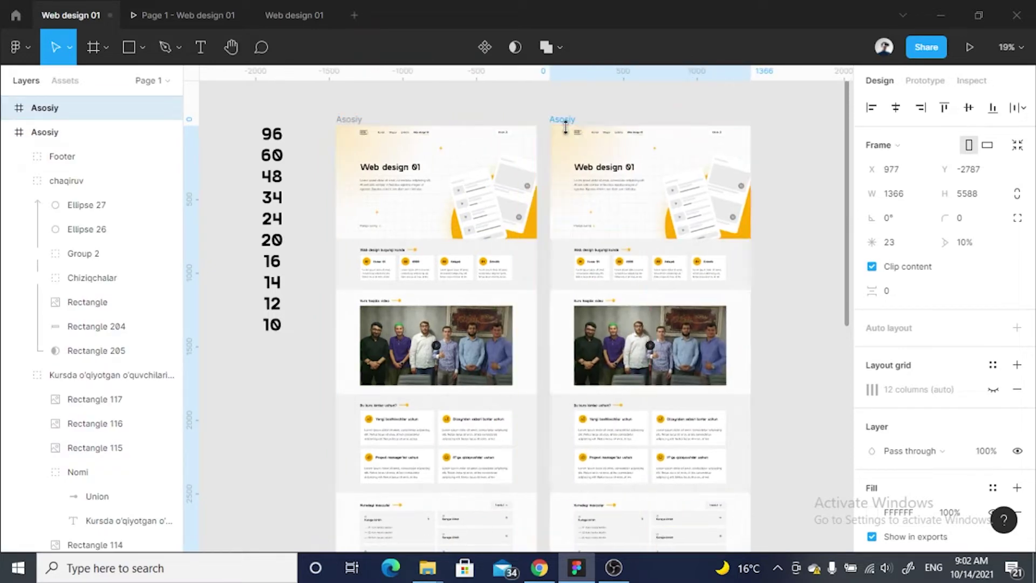
pyautogui.scroll(-5, 665, 270)
pyautogui.scroll(1, 562, 317)
pyautogui.scroll(3, 546, 377)
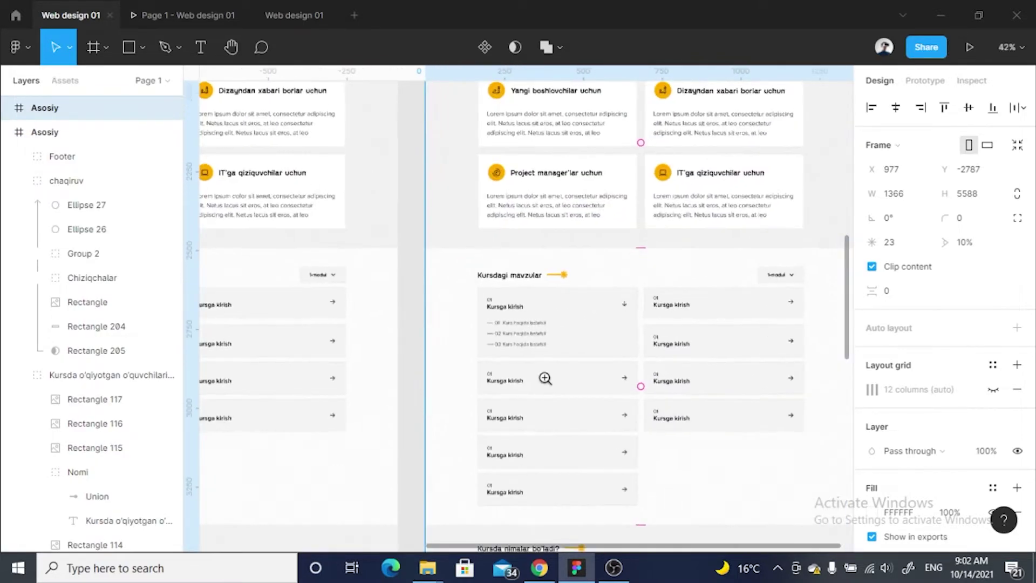
pyautogui.scroll(2, 504, 324)
pyautogui.scroll(2, 478, 241)
pyautogui.scroll(-3, 485, 247)
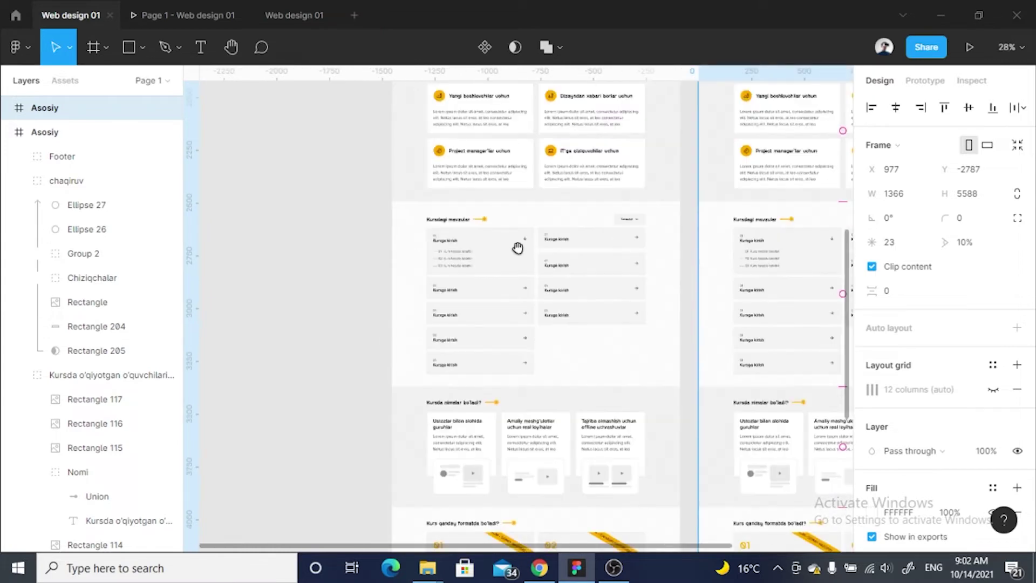
pyautogui.scroll(2, 410, 296)
pyautogui.scroll(2, 375, 306)
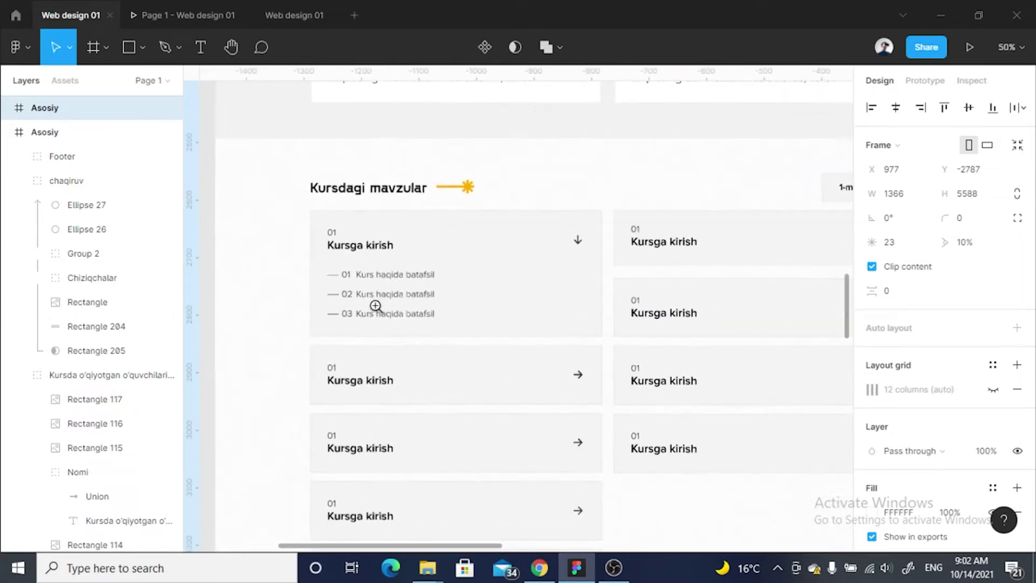
pyautogui.scroll(1, 443, 310)
# Set the first topic card's Rectangle 152 height to 103 px (98+5).
pyautogui.keyDown('ctrl'); pyautogui.click(518, 315); pyautogui.keyUp('ctrl')
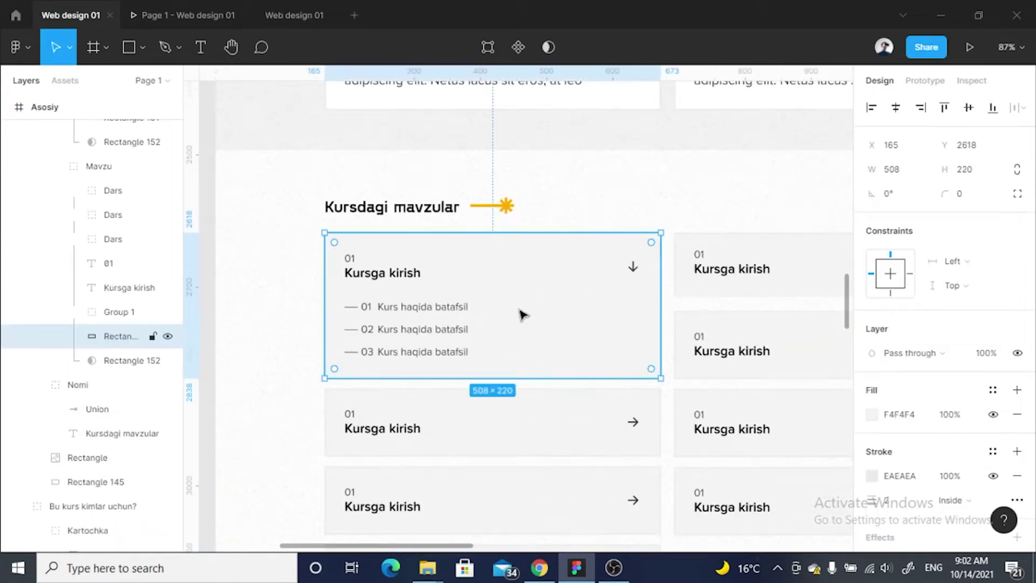
pyautogui.scroll(2, 408, 311)
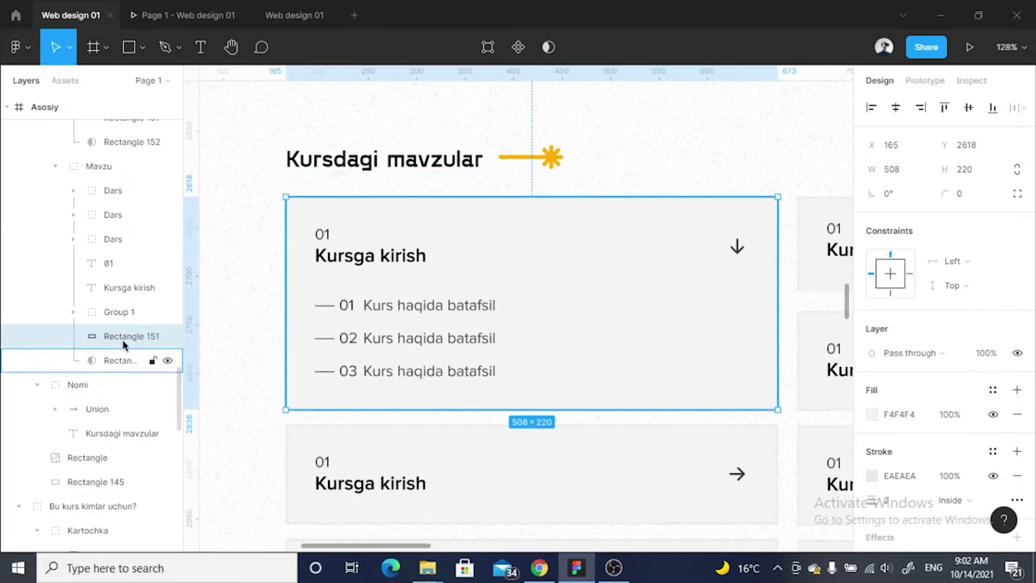
pyautogui.click(114, 360)
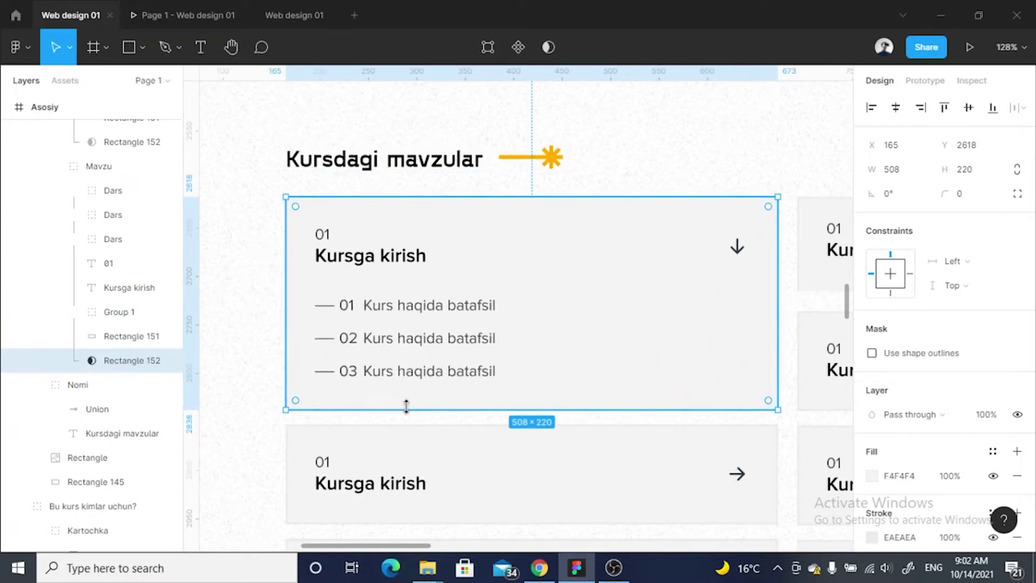
pyautogui.moveTo(407, 406); pyautogui.dragTo(354, 292)
pyautogui.scroll(3, 342, 292)
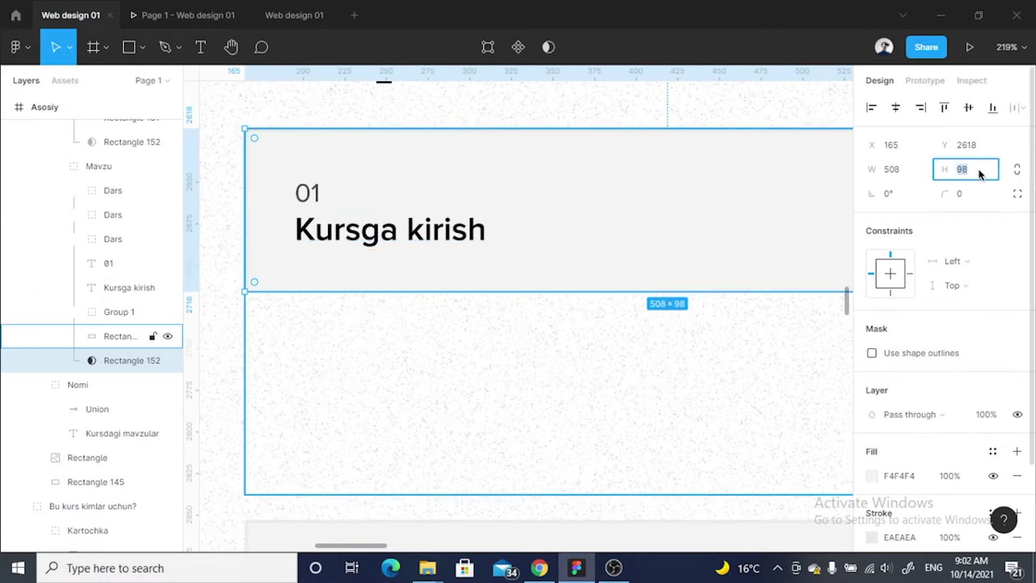
pyautogui.write('103')
pyautogui.press('Return')
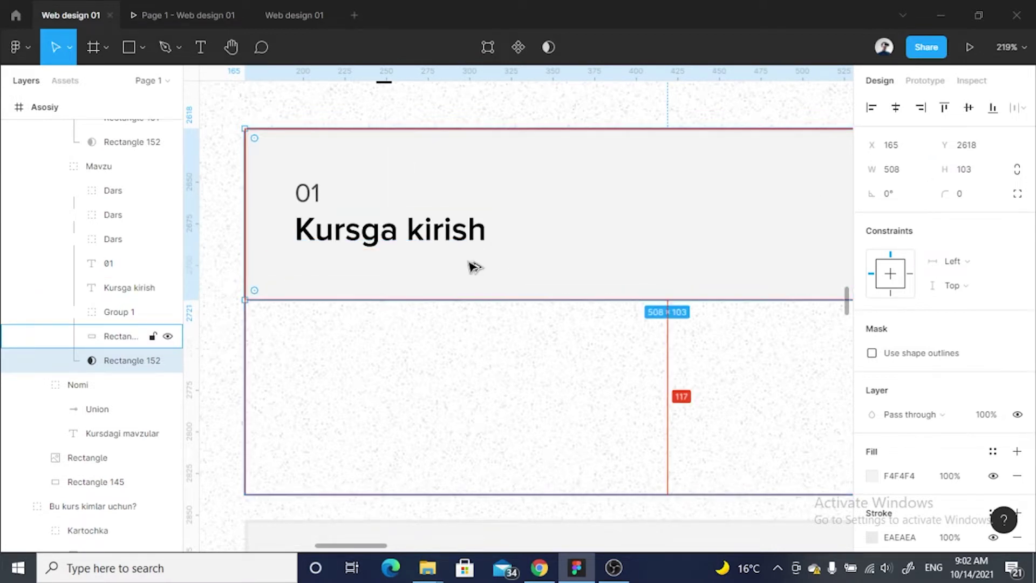
# Shrink Rectangle 151 to the same collapsed height so the Kursga kirish card lines up.
pyautogui.click(111, 330)
pyautogui.moveTo(320, 497); pyautogui.dragTo(270, 296)
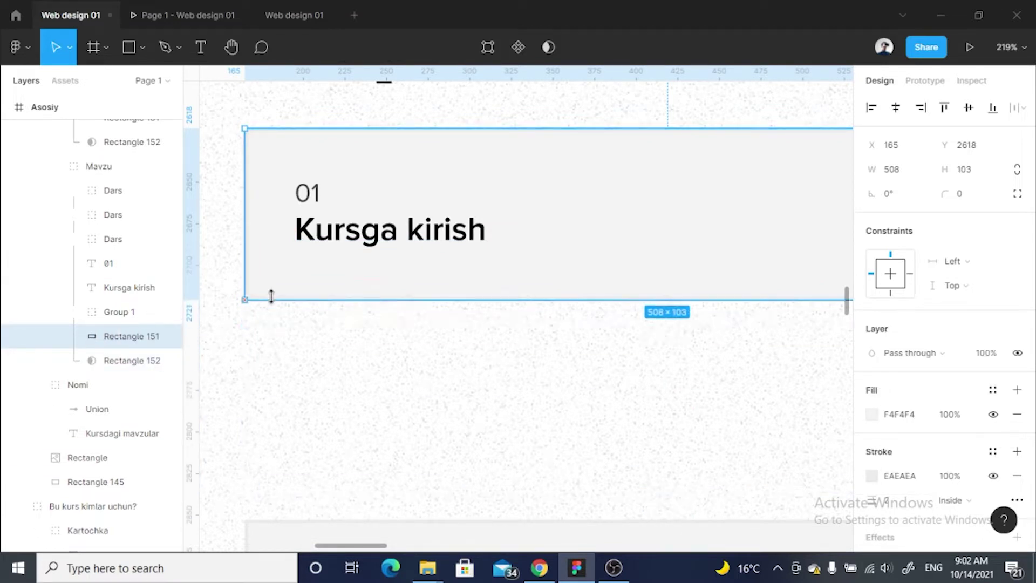
pyautogui.scroll(5, 261, 331)
pyautogui.moveTo(261, 331); pyautogui.dragTo(278, 279)
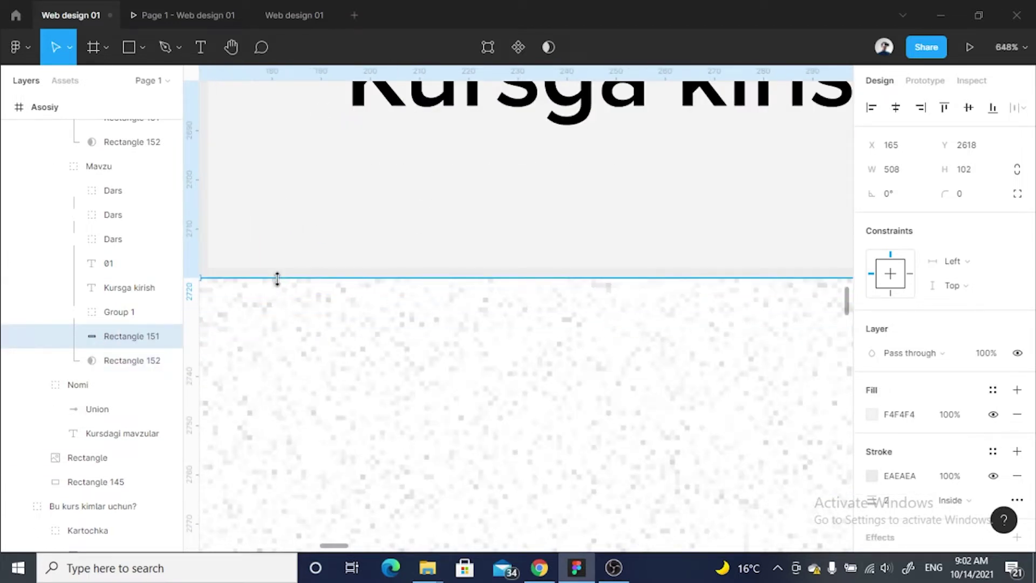
pyautogui.scroll(-5, 278, 279)
pyautogui.scroll(-5, 478, 238)
# Rotate the first topic card's arrow icon to point right.
pyautogui.click(335, 308)
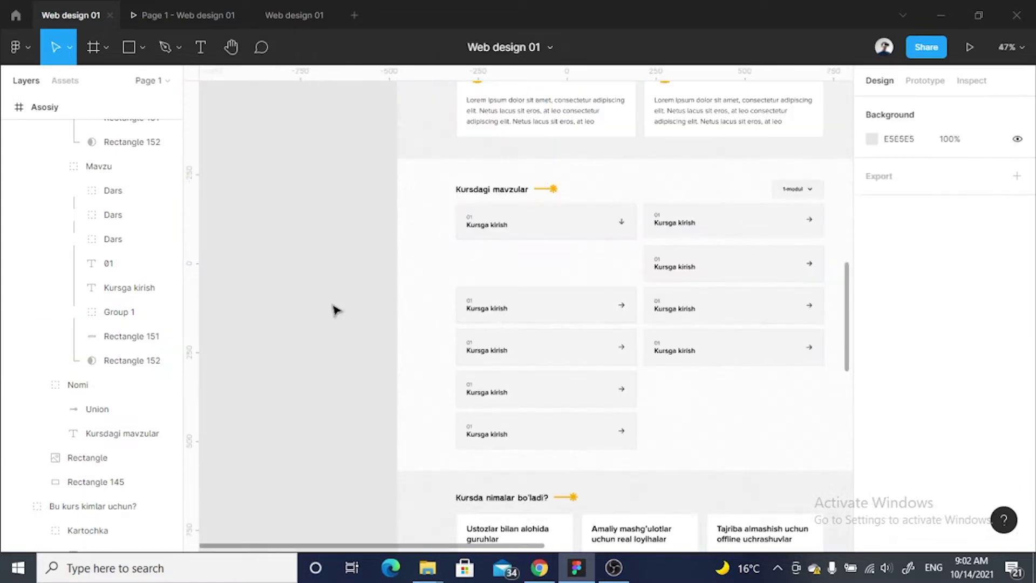
pyautogui.scroll(3, 622, 221)
pyautogui.scroll(5, 622, 222)
pyautogui.click(637, 221)
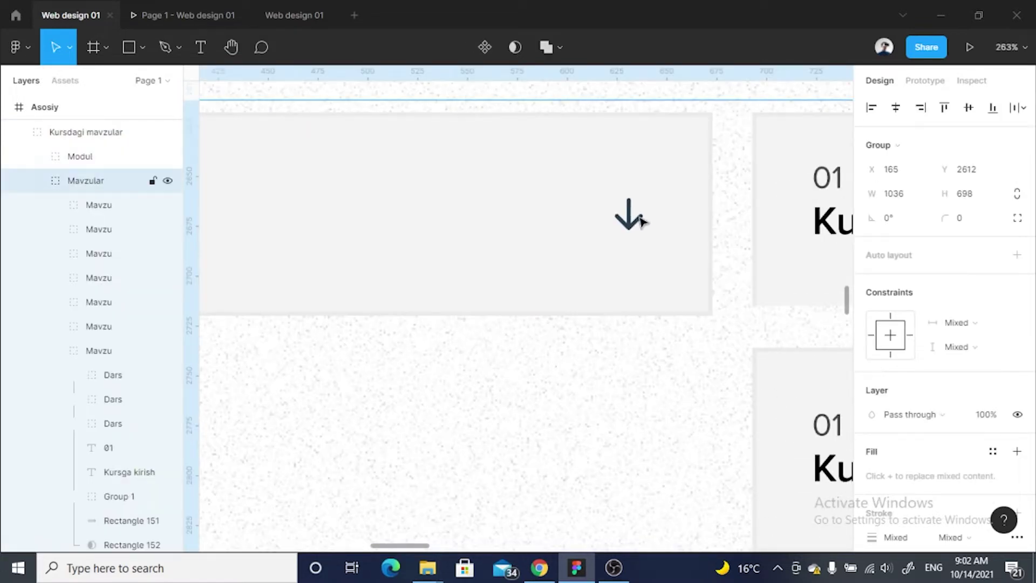
pyautogui.doubleClick(642, 221)
pyautogui.moveTo(663, 185); pyautogui.dragTo(611, 182)
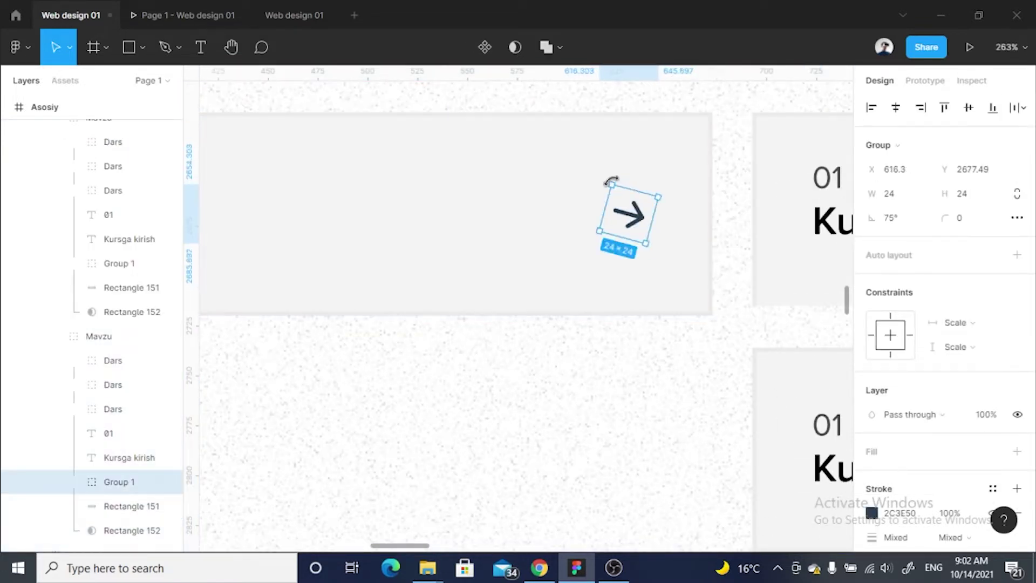
# Move the four cards below the first topic up to close the gap.
pyautogui.scroll(-5, 603, 188)
pyautogui.scroll(-5, 620, 178)
pyautogui.click(599, 256)
pyautogui.keyDown('shift'); pyautogui.click(597, 294); pyautogui.keyUp('shift')
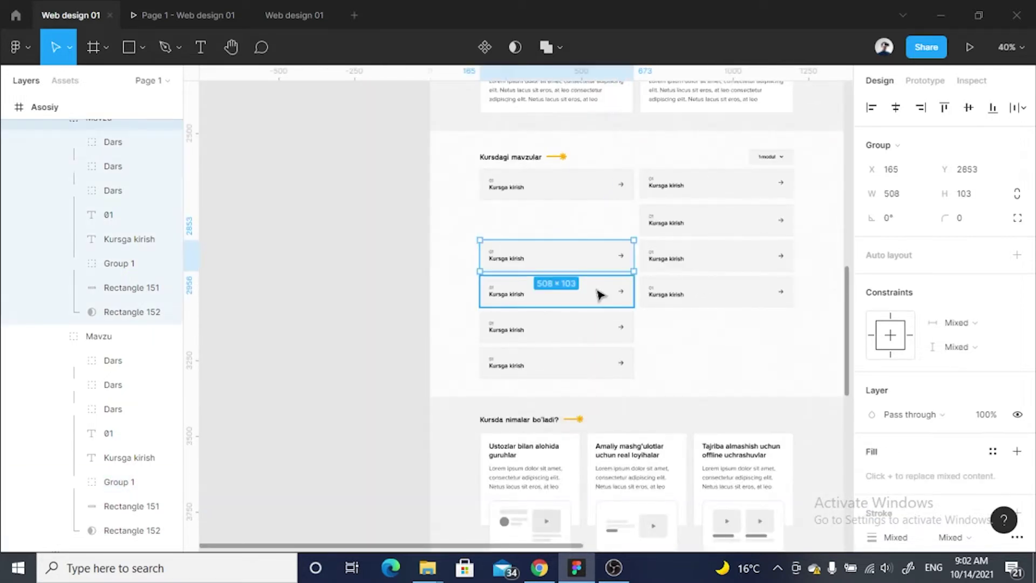
pyautogui.keyDown('shift'); pyautogui.click(604, 338); pyautogui.keyUp('shift')
pyautogui.keyDown('shift'); pyautogui.click(605, 359); pyautogui.keyUp('shift')
pyautogui.scroll(3, 607, 324)
pyautogui.moveTo(610, 271); pyautogui.dragTo(632, 189)
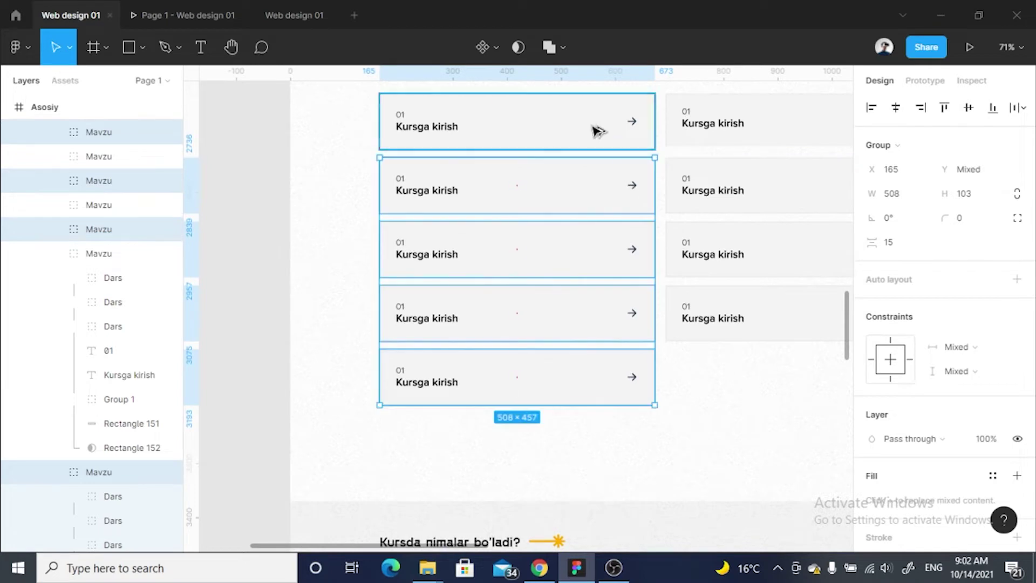
pyautogui.scroll(-5, 270, 314)
pyautogui.click(270, 315)
# Reduce the section's large background and Rectangle 145 to 760 px height.
pyautogui.scroll(2, 636, 204)
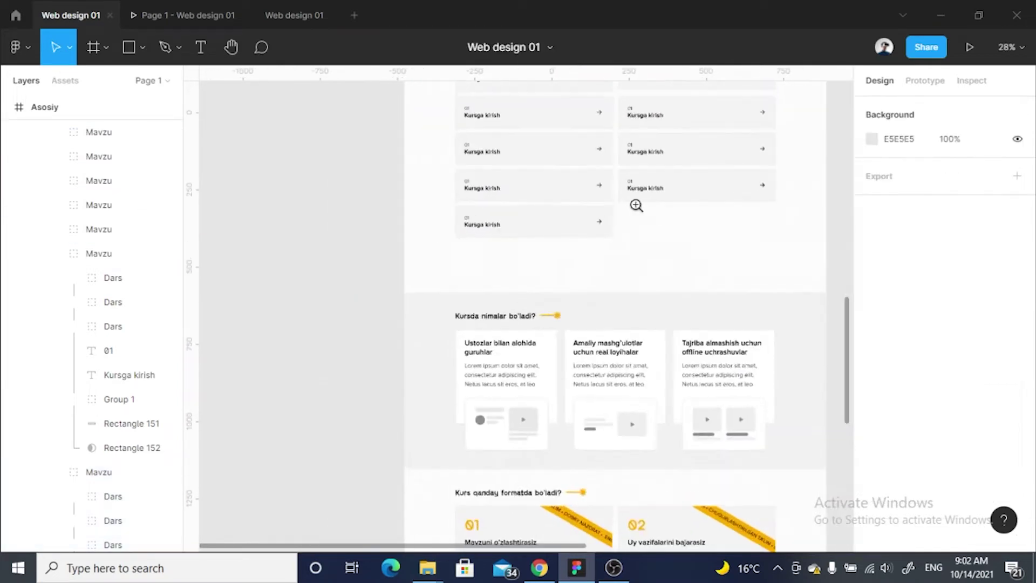
pyautogui.scroll(2, 495, 322)
pyautogui.scroll(1, 602, 322)
pyautogui.click(514, 323)
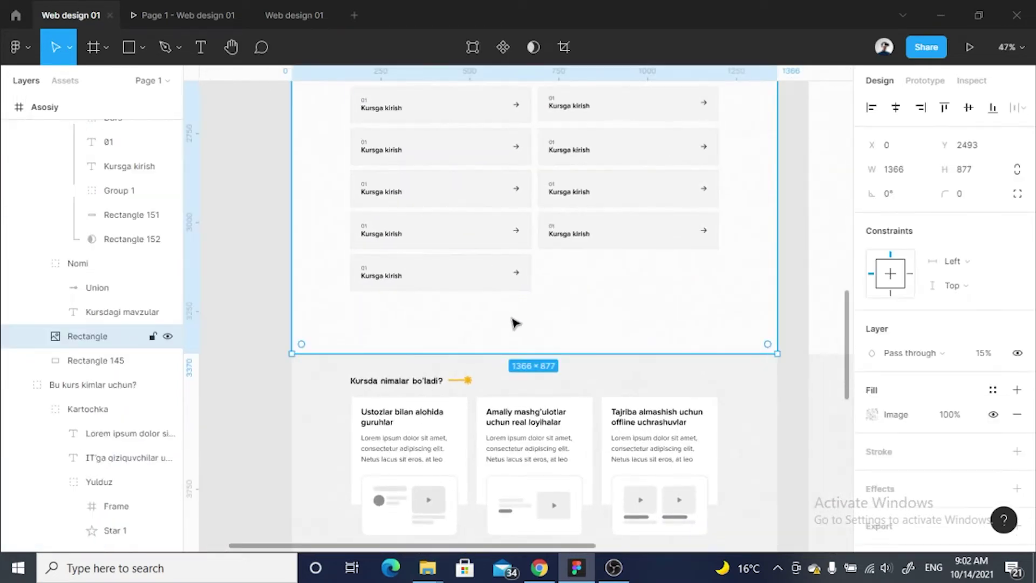
pyautogui.keyDown('shift'); pyautogui.click(104, 360); pyautogui.keyUp('shift')
pyautogui.write('7:177+60')
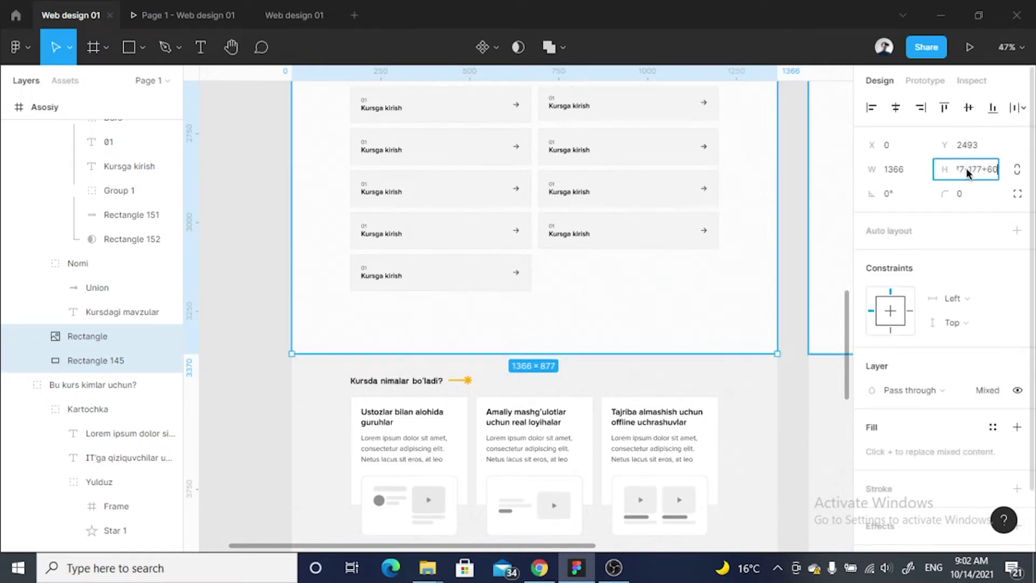
pyautogui.press('Return')
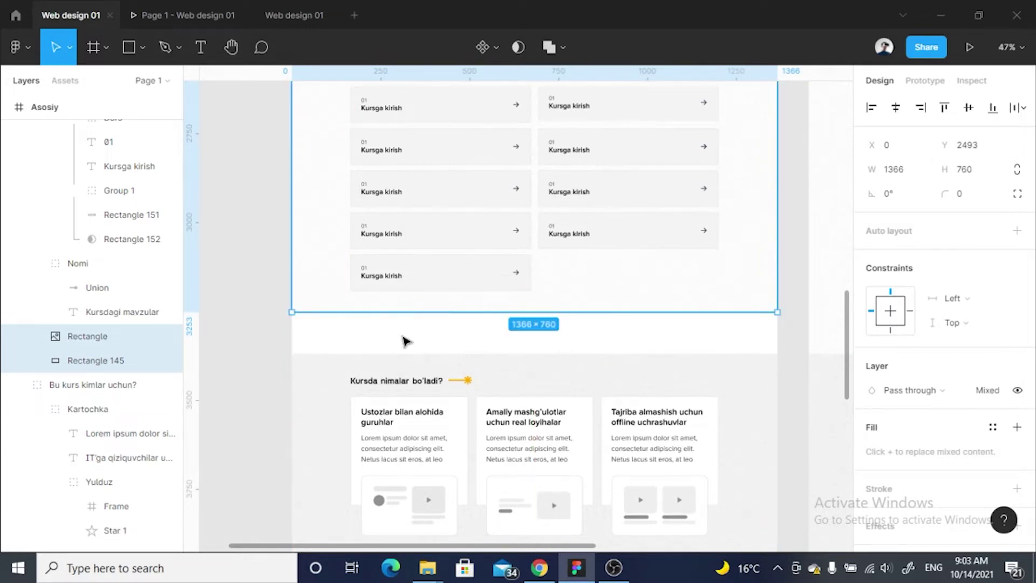
# Drag the selected rectangles across the canvas and scroll around the page.
pyautogui.moveTo(270, 351); pyautogui.dragTo(557, 351)
pyautogui.scroll(-5, 558, 351)
pyautogui.scroll(-5, 557, 351)
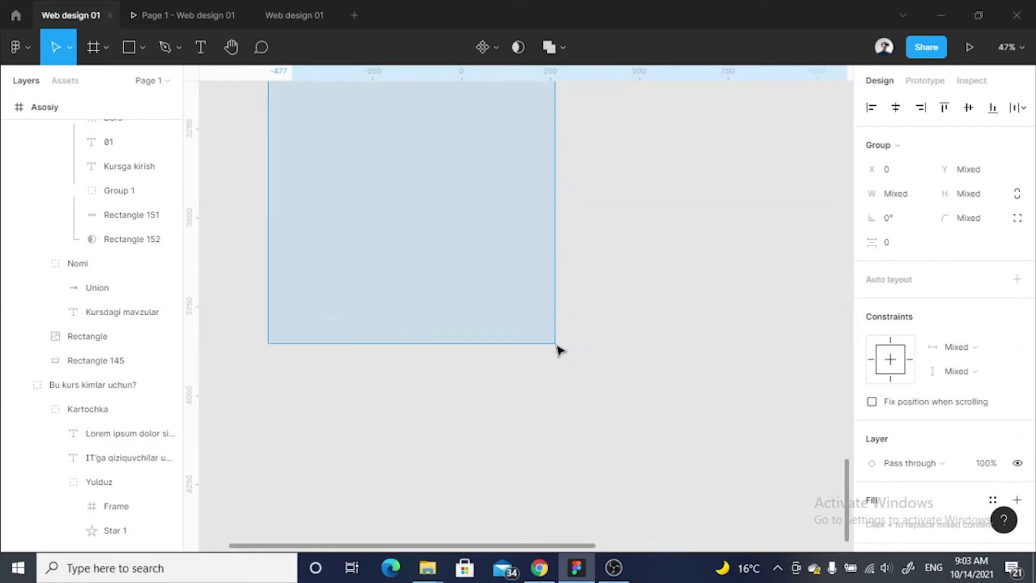
pyautogui.scroll(12, 557, 350)
pyautogui.moveTo(557, 351); pyautogui.dragTo(559, 354)
pyautogui.scroll(5, 559, 354)
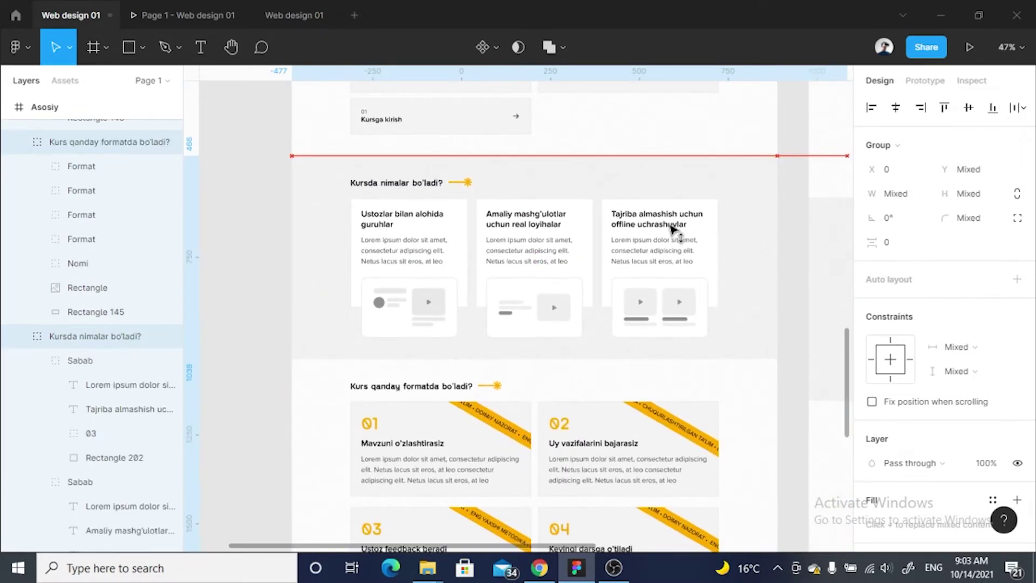
pyautogui.scroll(-5, 567, 155)
pyautogui.scroll(3, 592, 208)
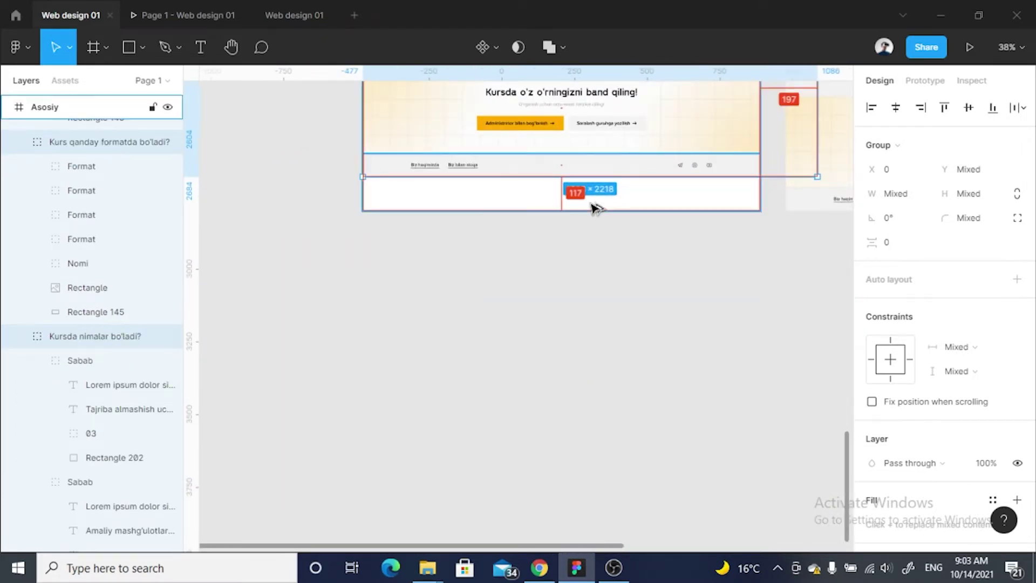
pyautogui.scroll(-5, 592, 208)
# Cut the left Asosiy frame's contents, shorten it by 11 from 5588, and paste back.
pyautogui.click(541, 127)
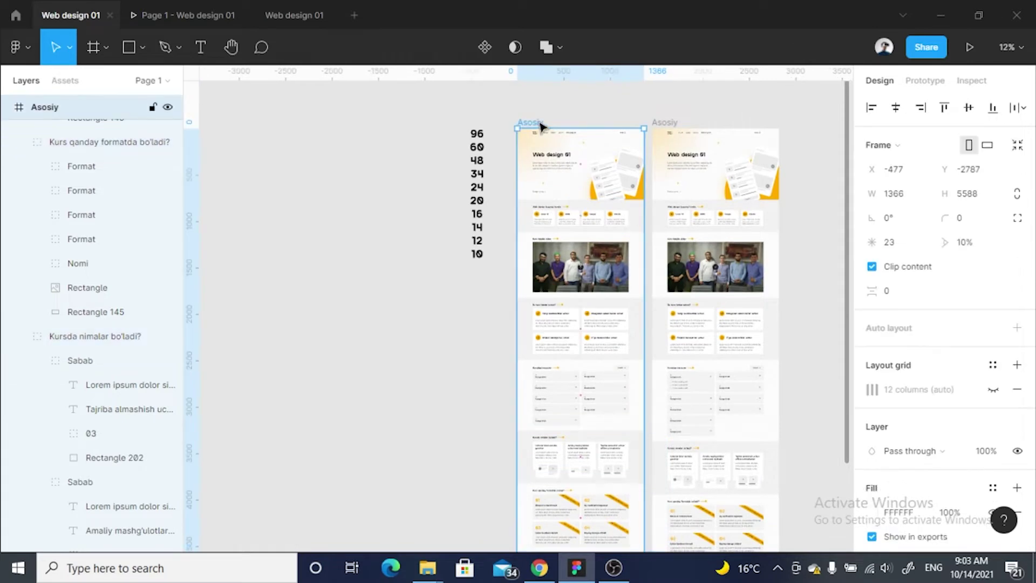
pyautogui.press('Return')
pyautogui.press('Delete')
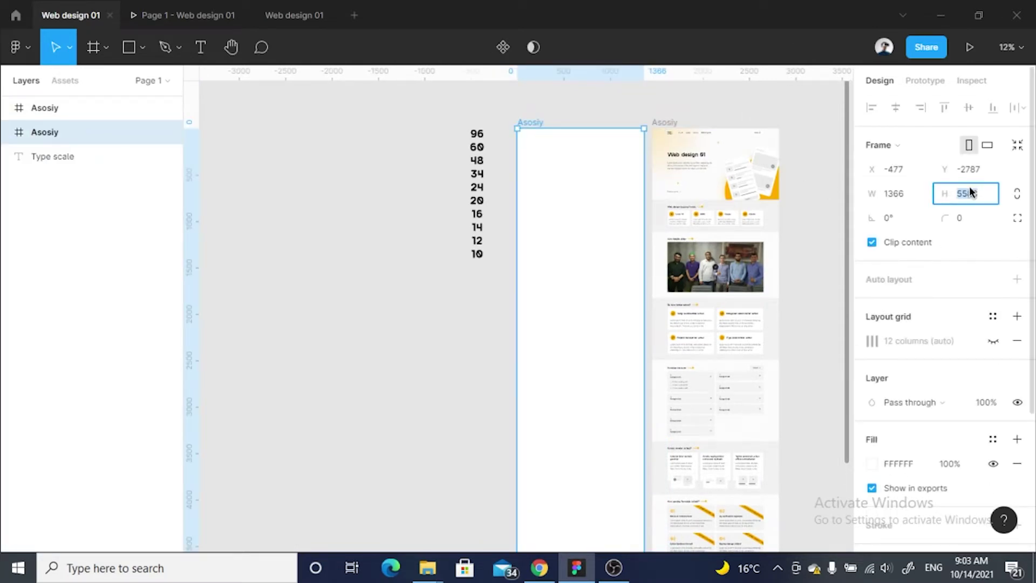
pyautogui.write('-11')
pyautogui.press('Return')
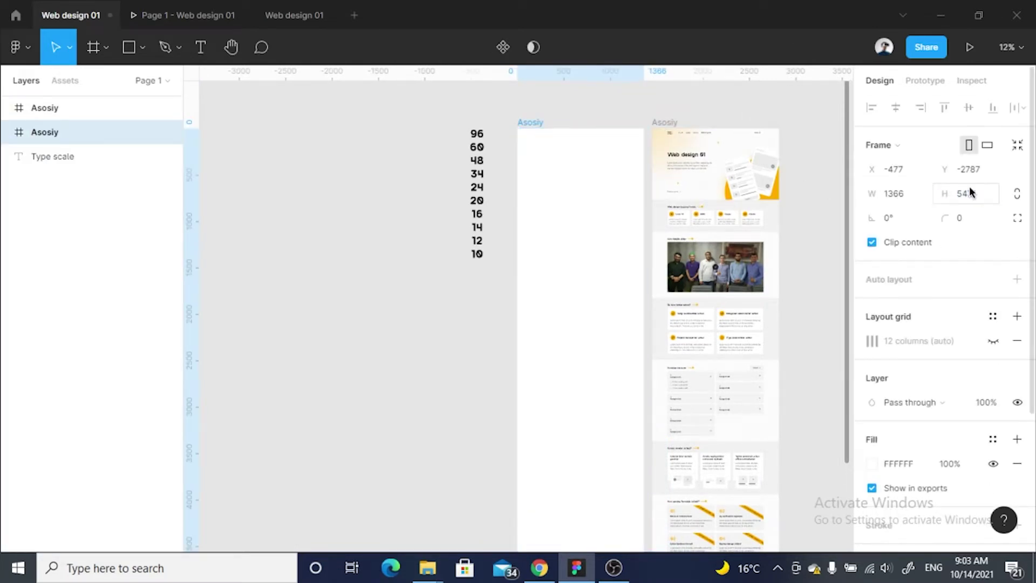
pyautogui.hotkey('ctrl', 'v')
# In prototype mode, move the Web 5 flow start onto the left Asosiy frame.
pyautogui.click(688, 113)
pyautogui.hscroll(2, 682, 106)
pyautogui.click(925, 81)
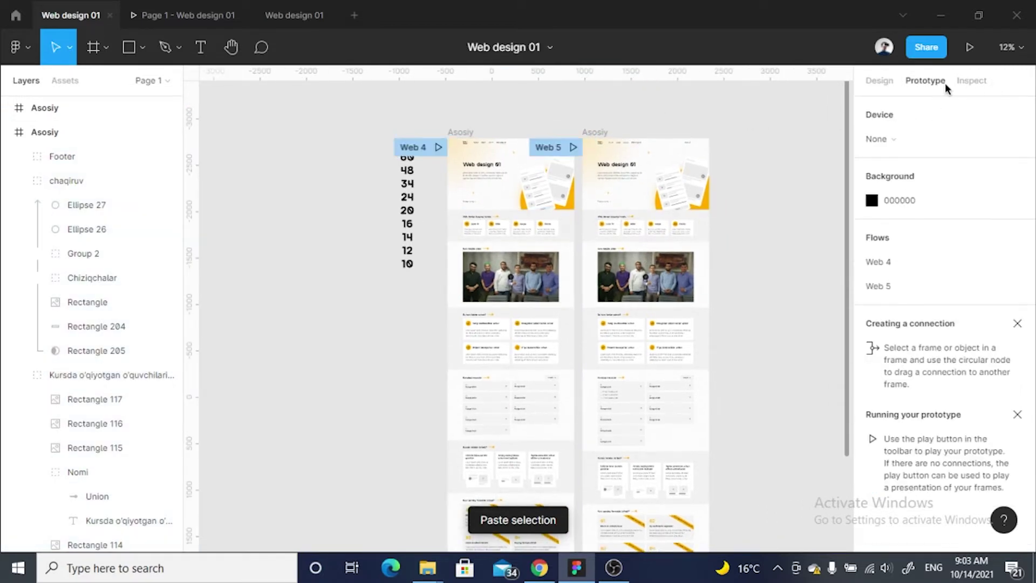
pyautogui.scroll(3, 416, 161)
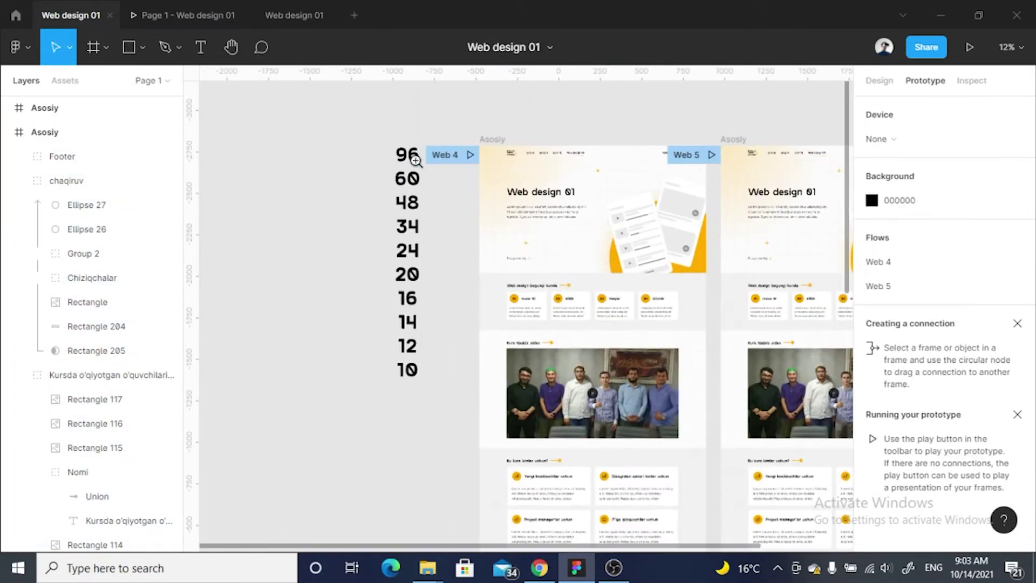
pyautogui.hscroll(3, 416, 161)
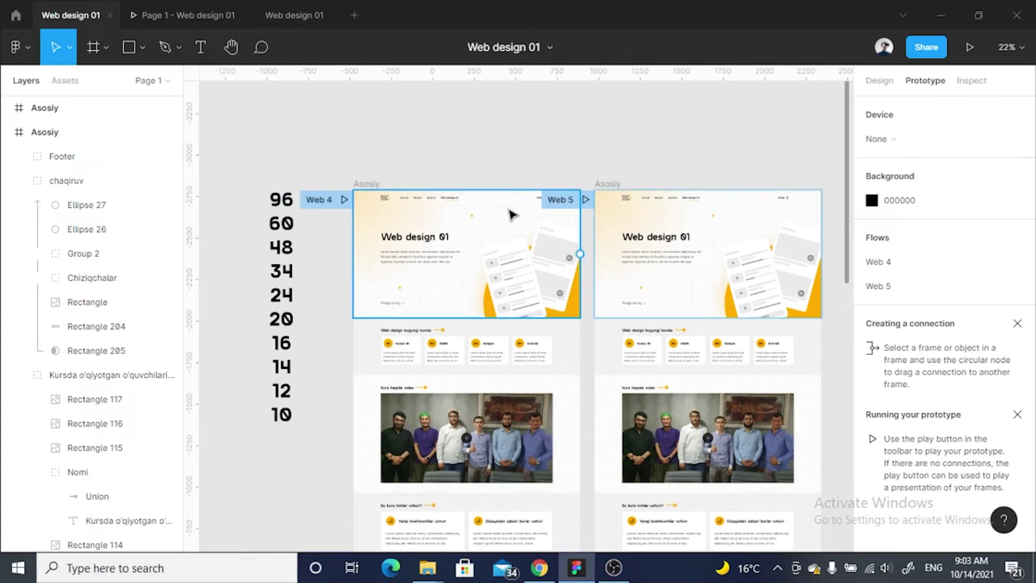
pyautogui.moveTo(562, 200)
pyautogui.mouseDown()
pyautogui.moveTo(545, 187)
pyautogui.moveTo(610, 132)
pyautogui.moveTo(545, 181)
pyautogui.moveTo(569, 171)
pyautogui.mouseUp()
pyautogui.scroll(-2, 576, 166)
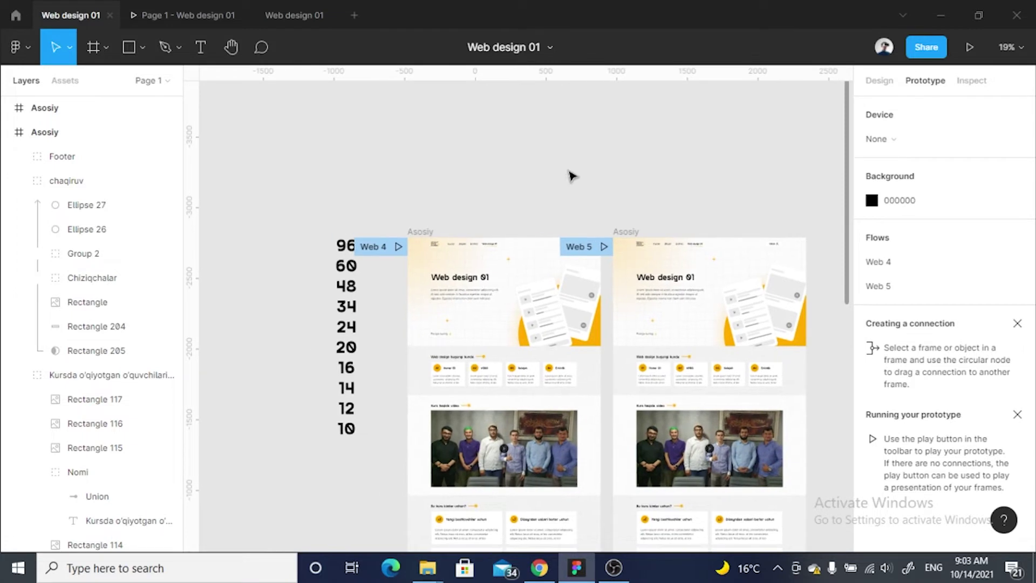
# Draw temporary Frame 14 above the pages and move both Web 4 and Web 5 flow starts onto it.
pyautogui.rightClick(371, 248)
pyautogui.click(386, 194)
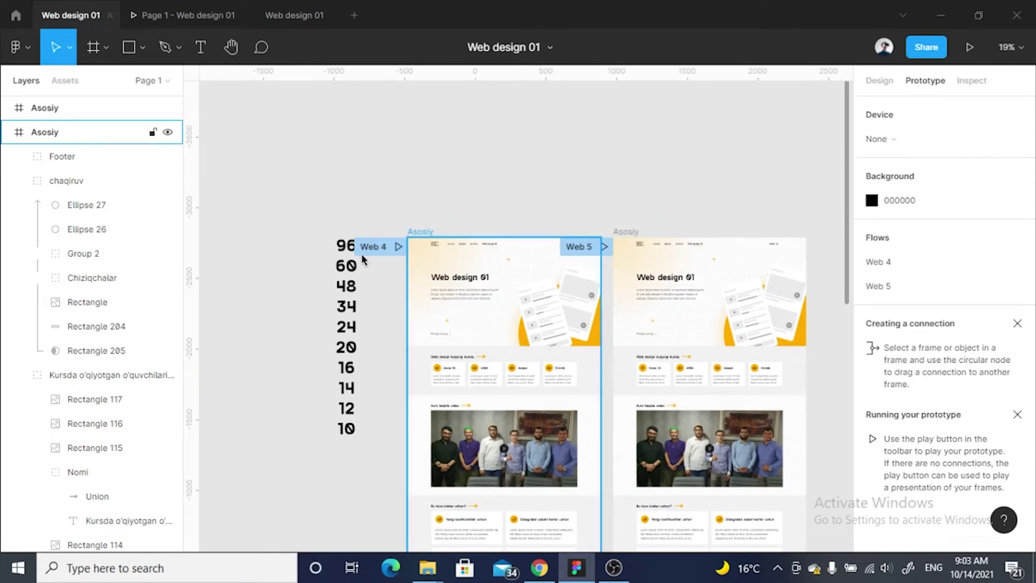
pyautogui.click(101, 59)
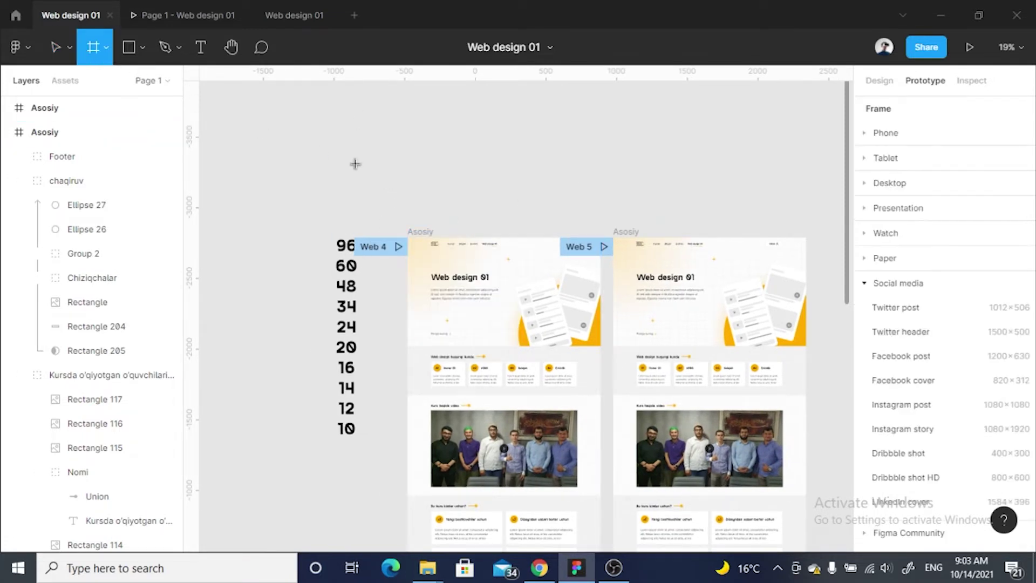
pyautogui.moveTo(283, 106); pyautogui.dragTo(390, 213)
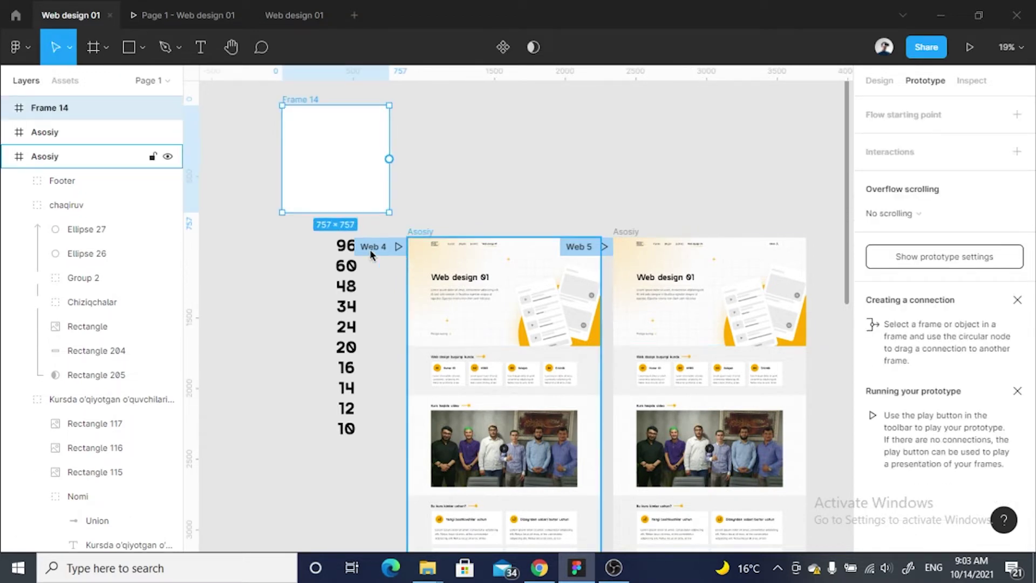
pyautogui.moveTo(369, 246); pyautogui.dragTo(335, 186)
pyautogui.moveTo(579, 246); pyautogui.dragTo(330, 178)
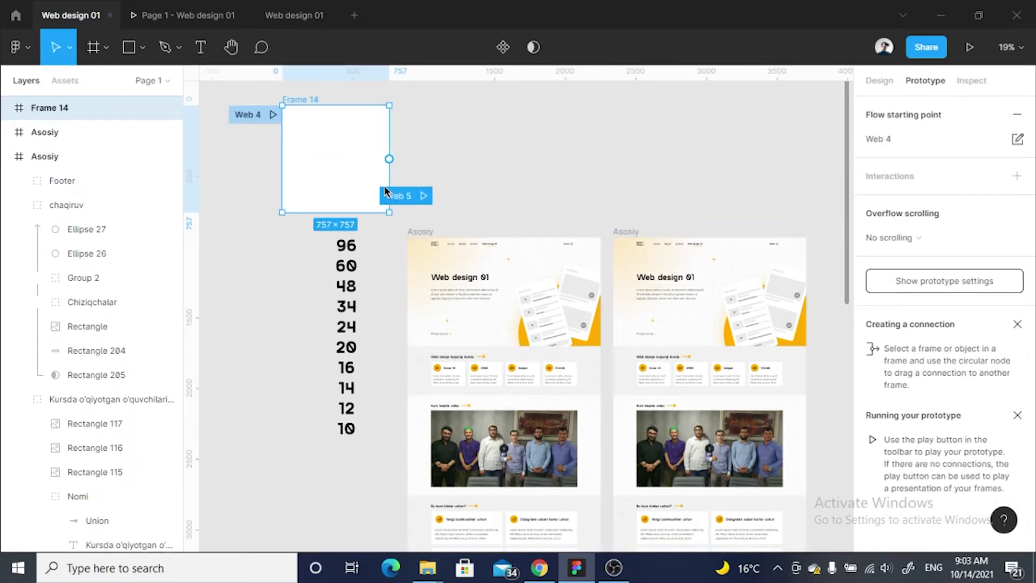
pyautogui.click(350, 135)
# Delete temporary Frame 14 and drill into the first topic card's arrow icon.
pyautogui.press('Delete')
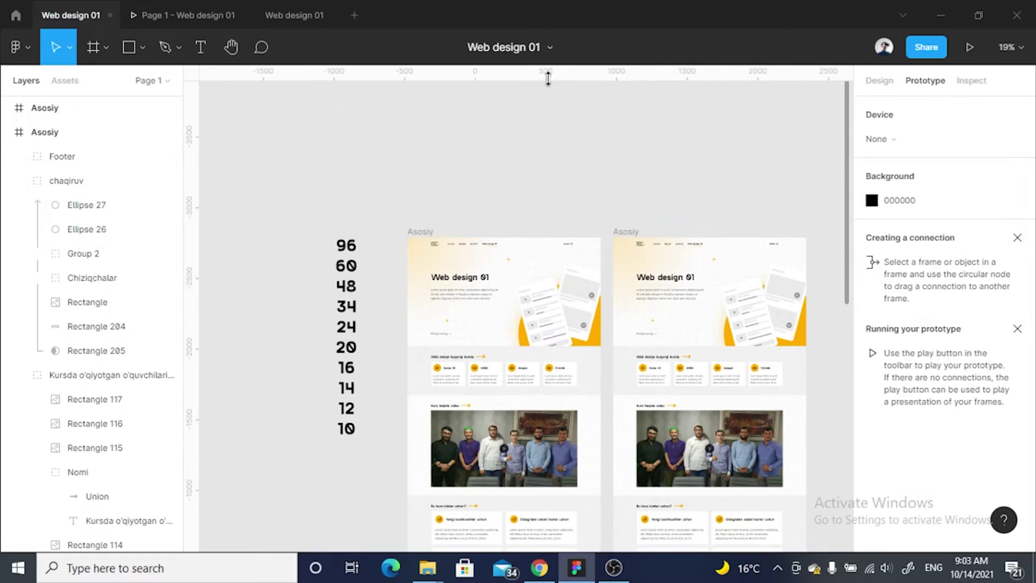
pyautogui.scroll(-5, 538, 162)
pyautogui.scroll(-5, 561, 164)
pyautogui.scroll(-3, 566, 216)
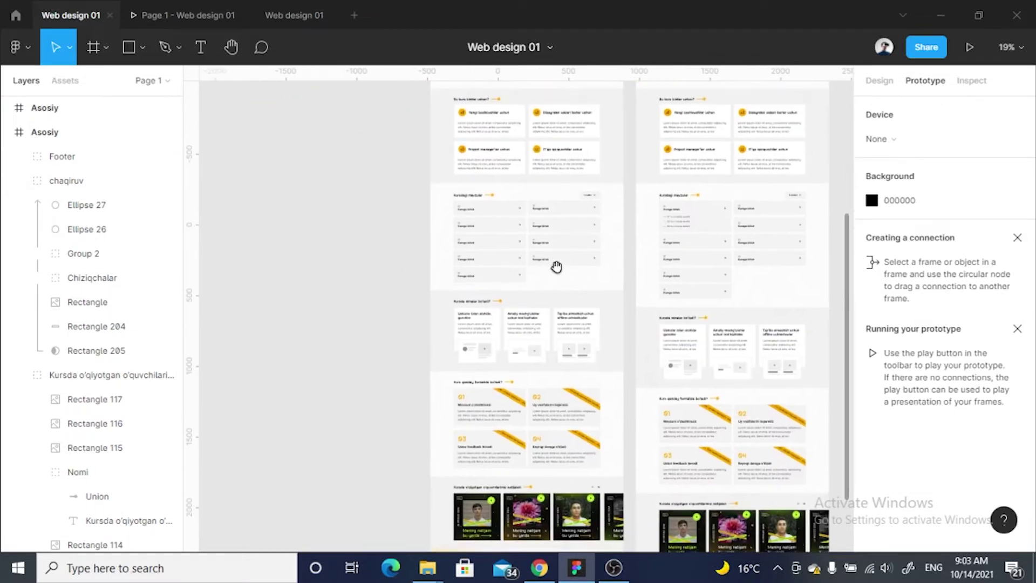
pyautogui.scroll(3, 555, 266)
pyautogui.scroll(2, 504, 224)
pyautogui.scroll(1, 566, 263)
pyautogui.scroll(2, 565, 263)
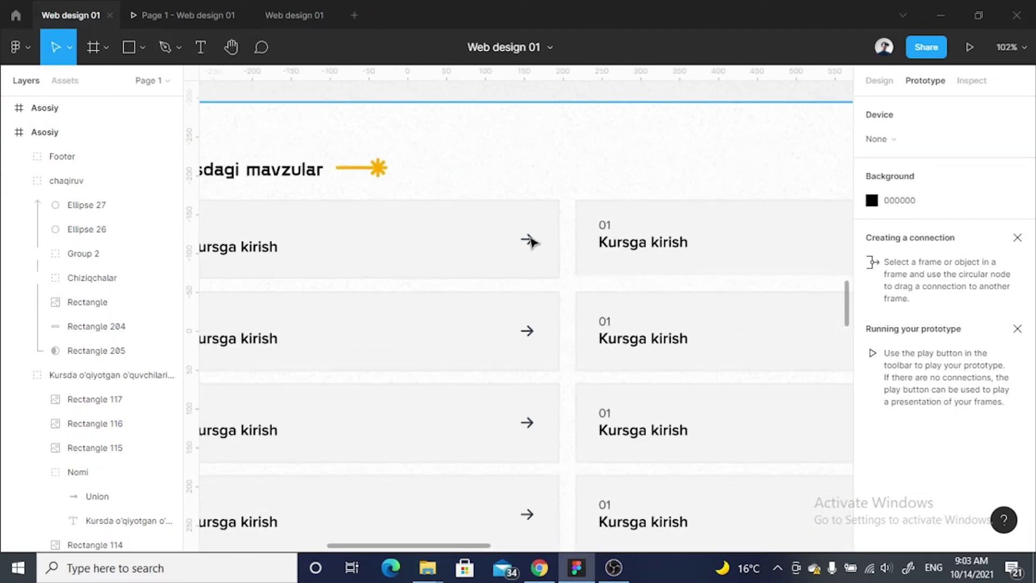
pyautogui.click(531, 240)
pyautogui.doubleClick(532, 241)
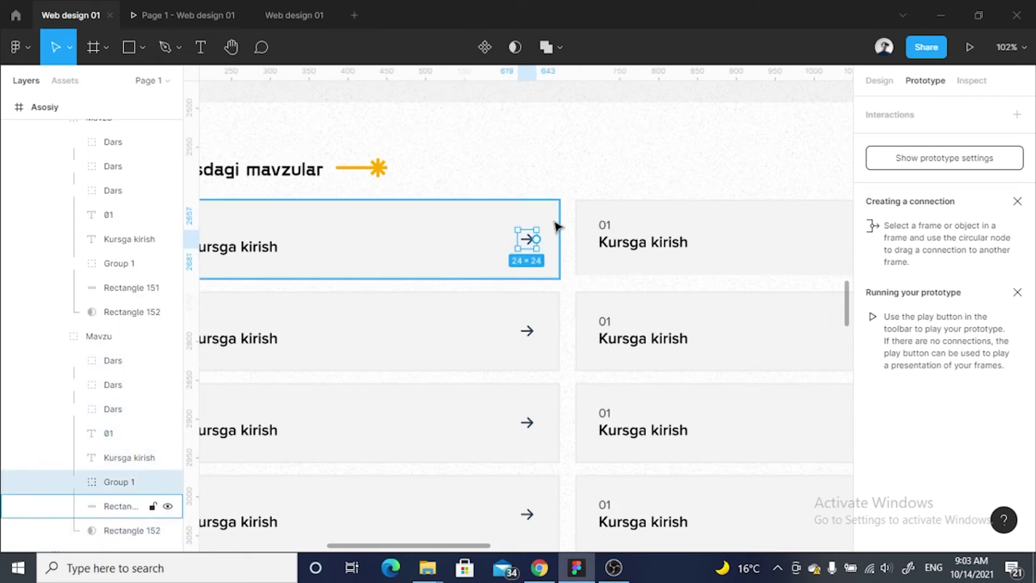
# Link the arrow on click to the copied Asosiy frame with Smart animate, 300ms.
pyautogui.moveTo(536, 239); pyautogui.dragTo(654, 307)
pyautogui.scroll(-2, 551, 277)
pyautogui.scroll(-3, 620, 296)
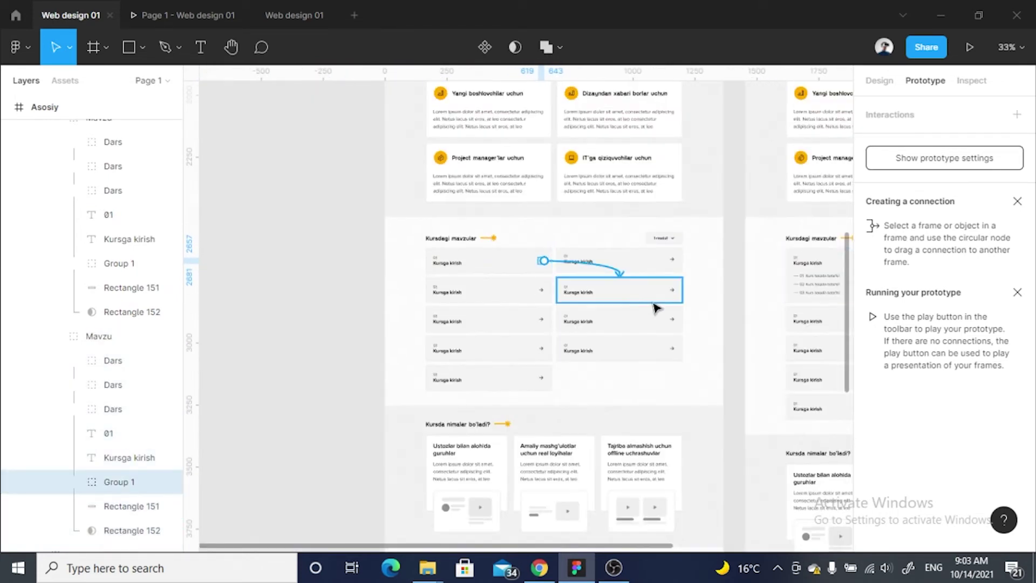
pyautogui.moveTo(785, 296); pyautogui.dragTo(787, 296)
pyautogui.hscroll(3, 617, 329)
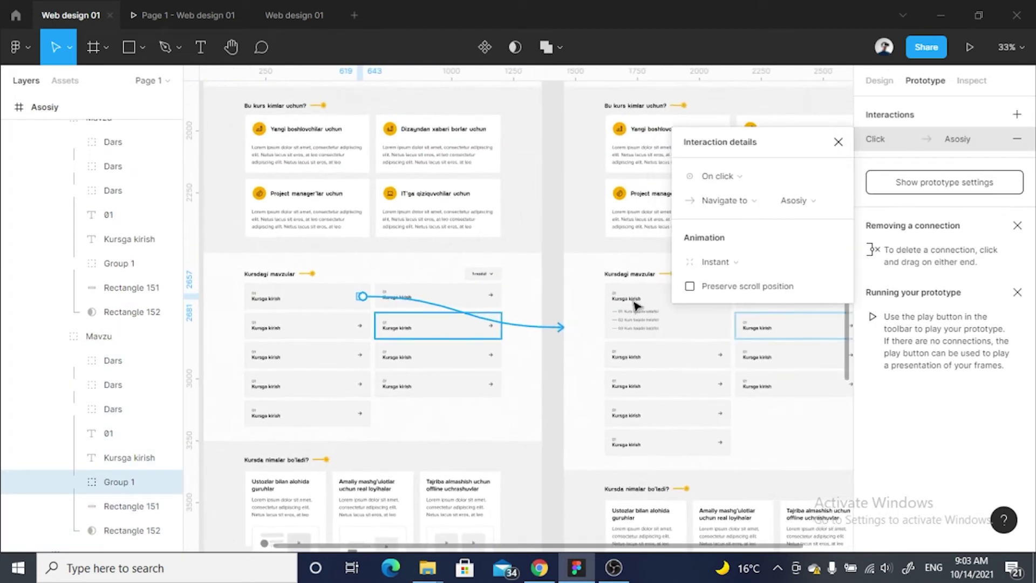
pyautogui.click(741, 263)
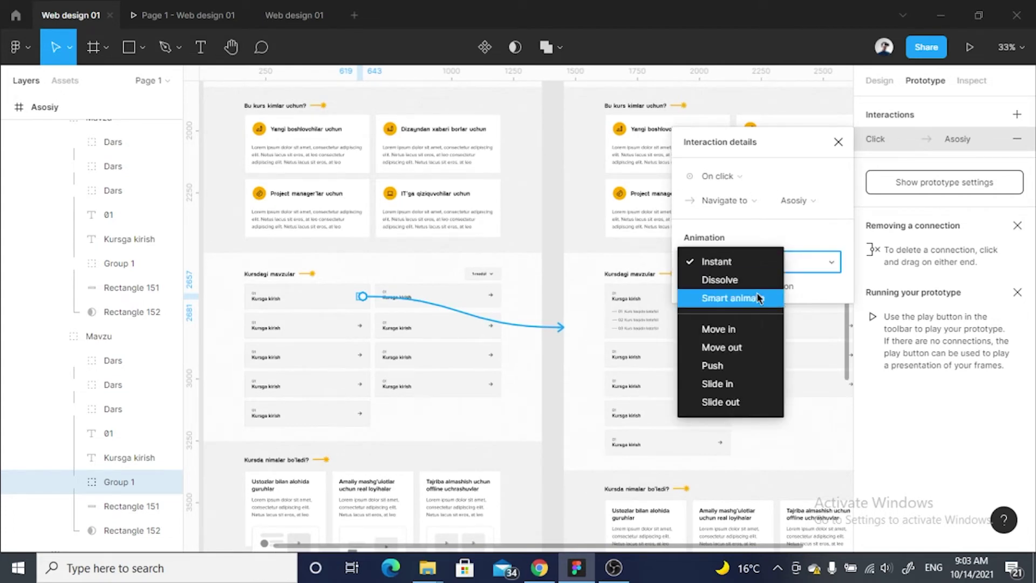
pyautogui.click(756, 296)
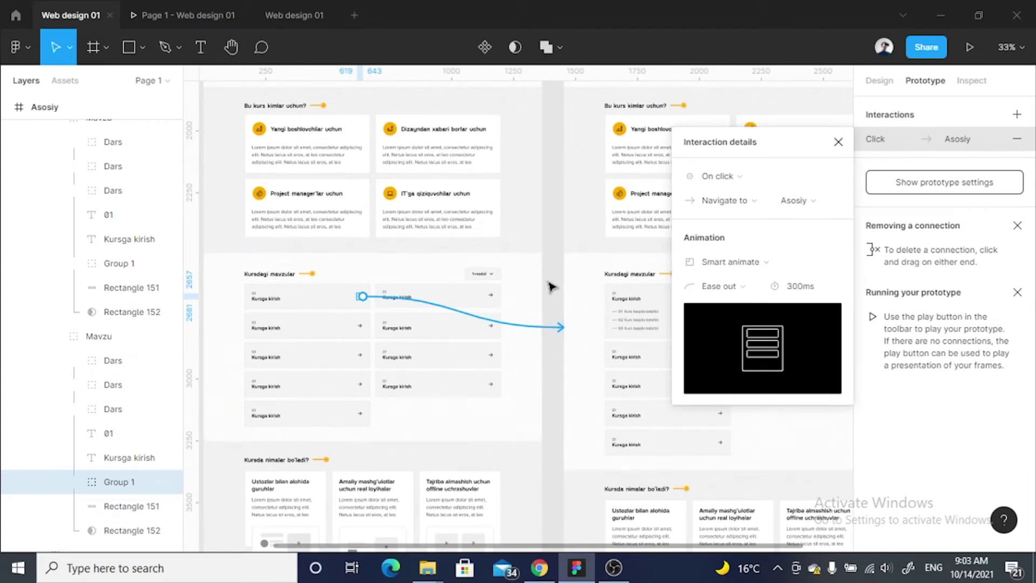
pyautogui.click(550, 284)
pyautogui.scroll(3, 745, 302)
pyautogui.scroll(2, 700, 304)
# Link the expanded card's down arrow back to the first Asosiy frame with Smart animate.
pyautogui.scroll(3, 699, 304)
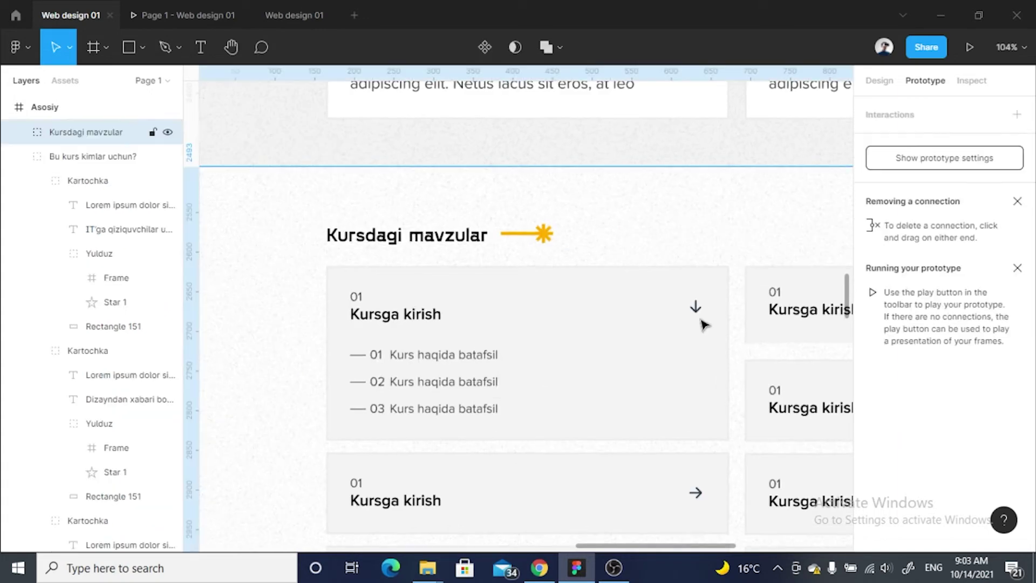
pyautogui.doubleClick(702, 318)
pyautogui.click(697, 307)
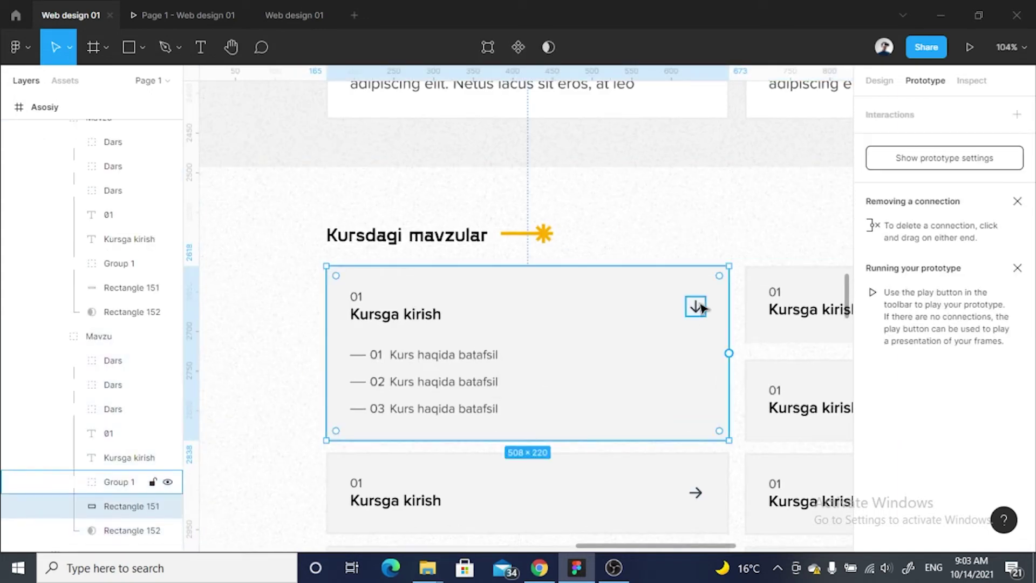
pyautogui.moveTo(707, 307); pyautogui.dragTo(782, 382)
pyautogui.scroll(-5, 782, 381)
pyautogui.moveTo(748, 346); pyautogui.dragTo(463, 363)
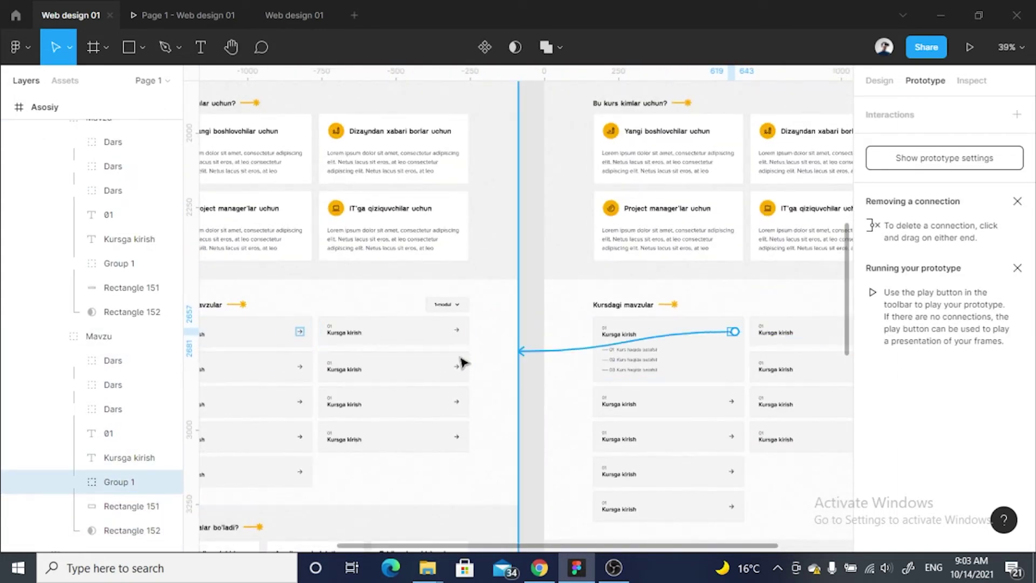
pyautogui.scroll(-1, 463, 363)
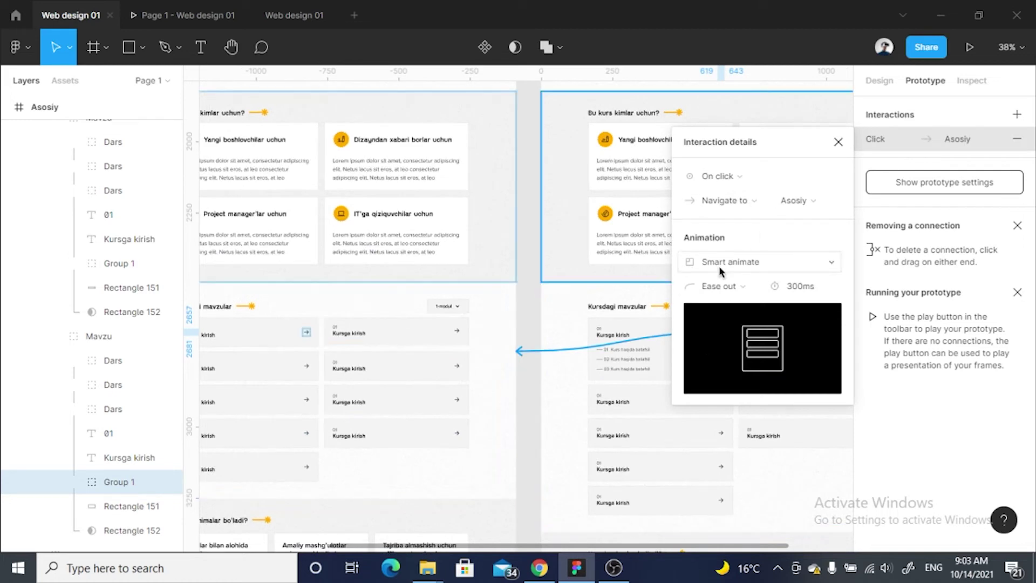
pyautogui.scroll(-3, 693, 279)
pyautogui.click(249, 354)
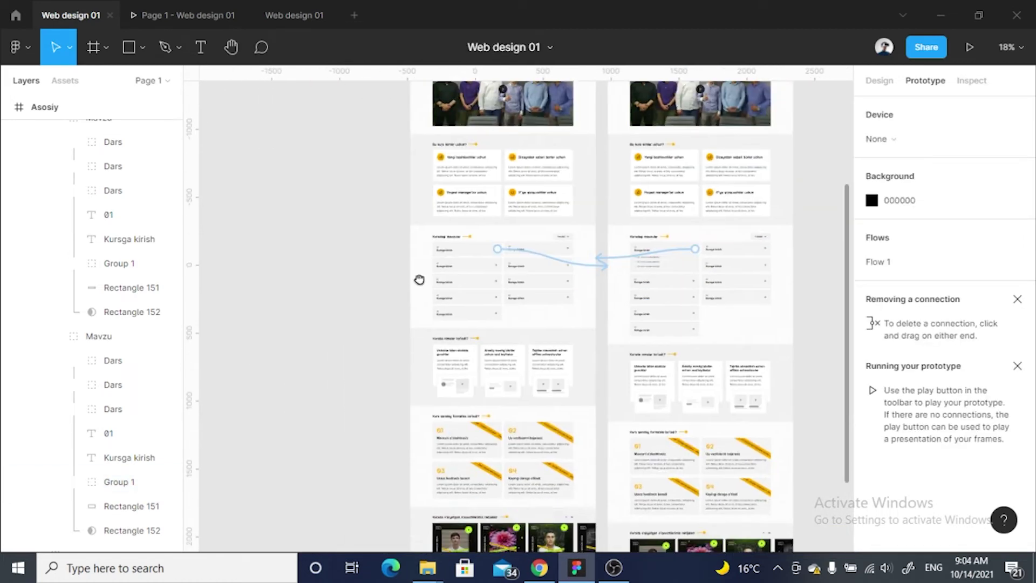
# Check the first frame's flow settings and play Flow 1 as a prototype.
pyautogui.scroll(-5, 419, 280)
pyautogui.scroll(1, 560, 217)
pyautogui.scroll(1, 430, 188)
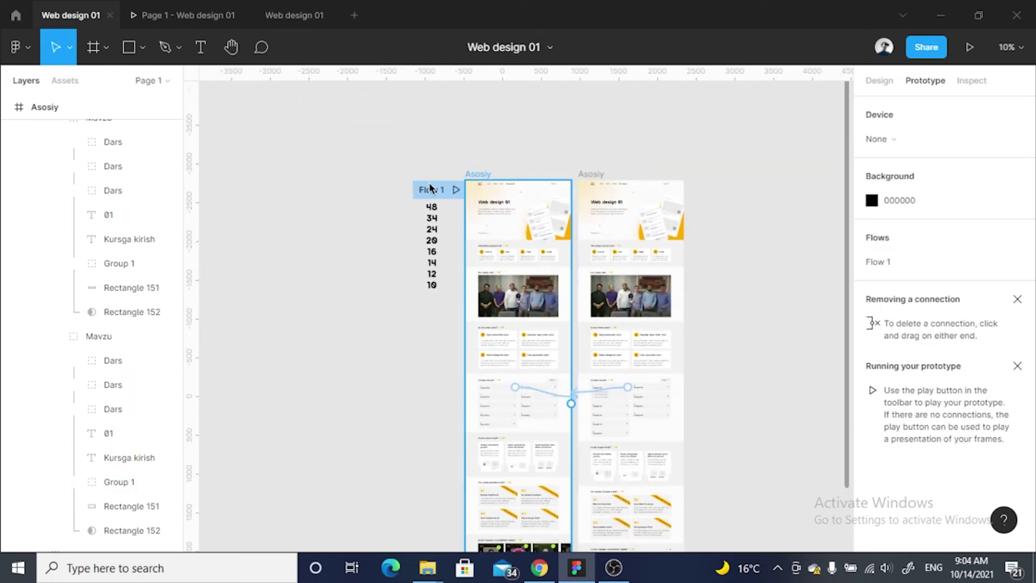
pyautogui.click(431, 195)
pyautogui.click(502, 155)
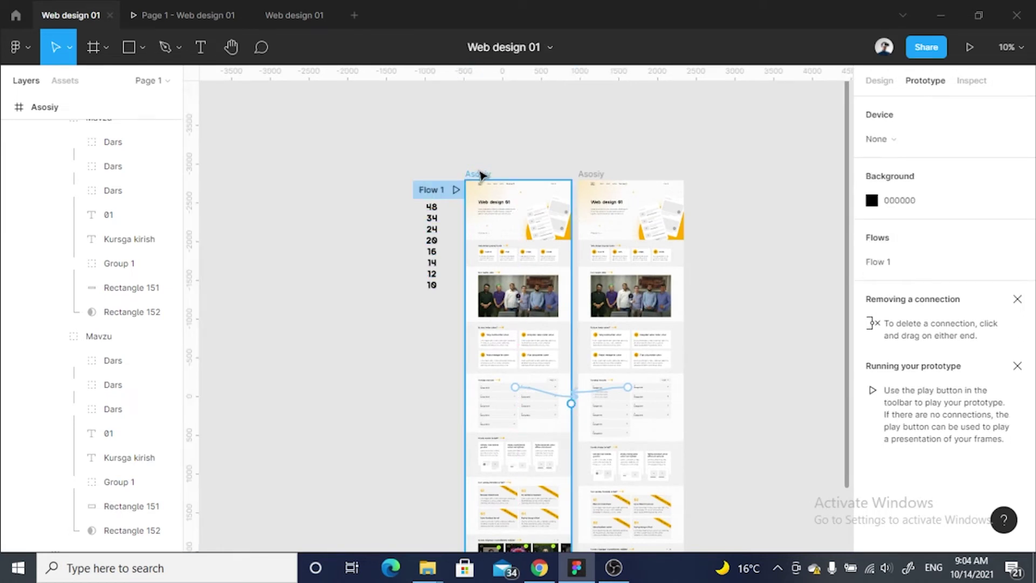
pyautogui.click(456, 190)
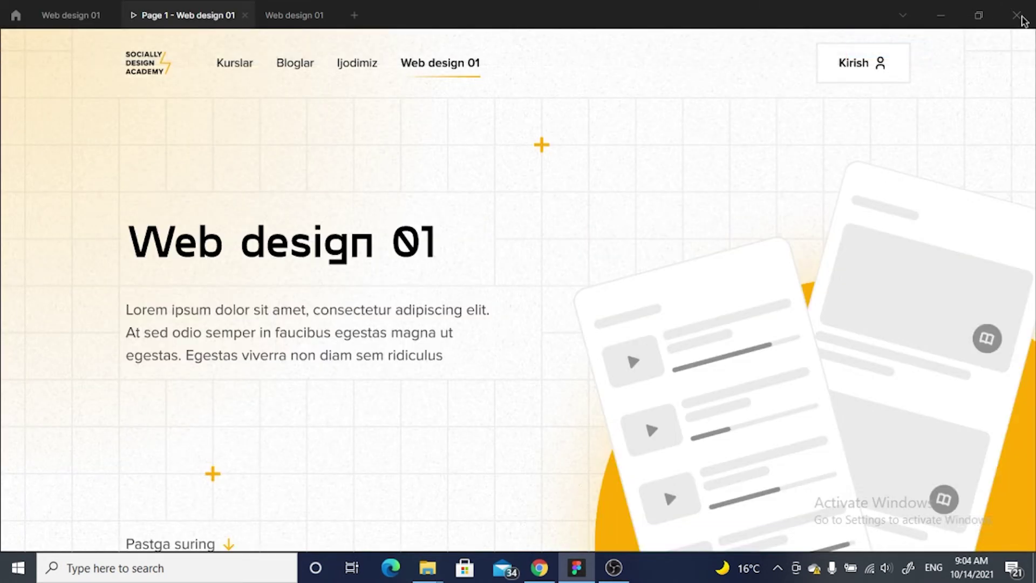
# Show the prototype fullscreen and scroll down to the Kursdagi mavzular section.
pyautogui.press('F11')
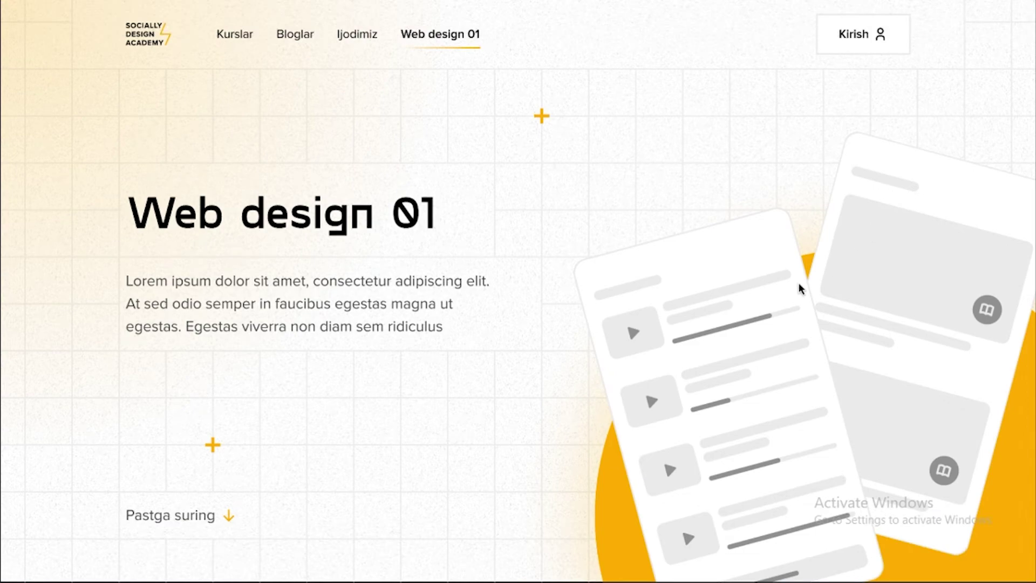
pyautogui.scroll(-4, 796, 377)
pyautogui.scroll(-3, 776, 194)
pyautogui.scroll(-2, 753, 214)
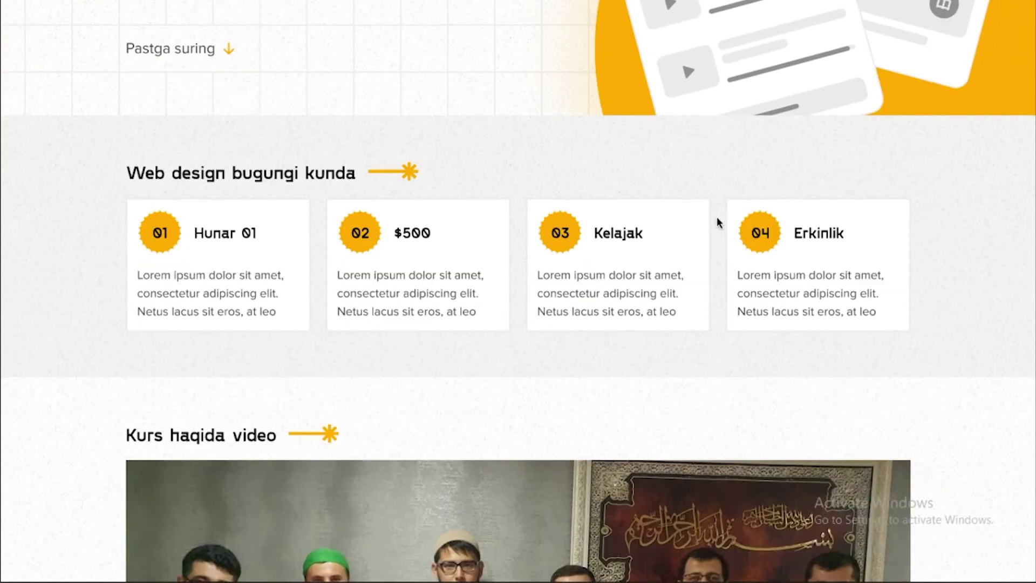
pyautogui.scroll(-3, 707, 212)
pyautogui.scroll(-3, 696, 203)
pyautogui.scroll(-3, 712, 270)
pyautogui.scroll(-3, 722, 373)
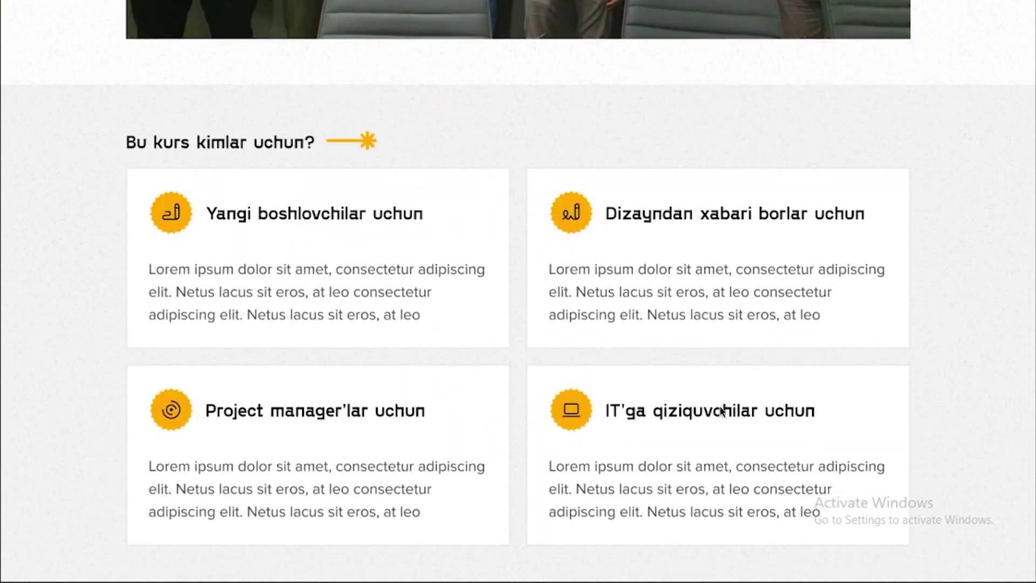
pyautogui.scroll(-3, 707, 324)
pyautogui.scroll(-4, 672, 216)
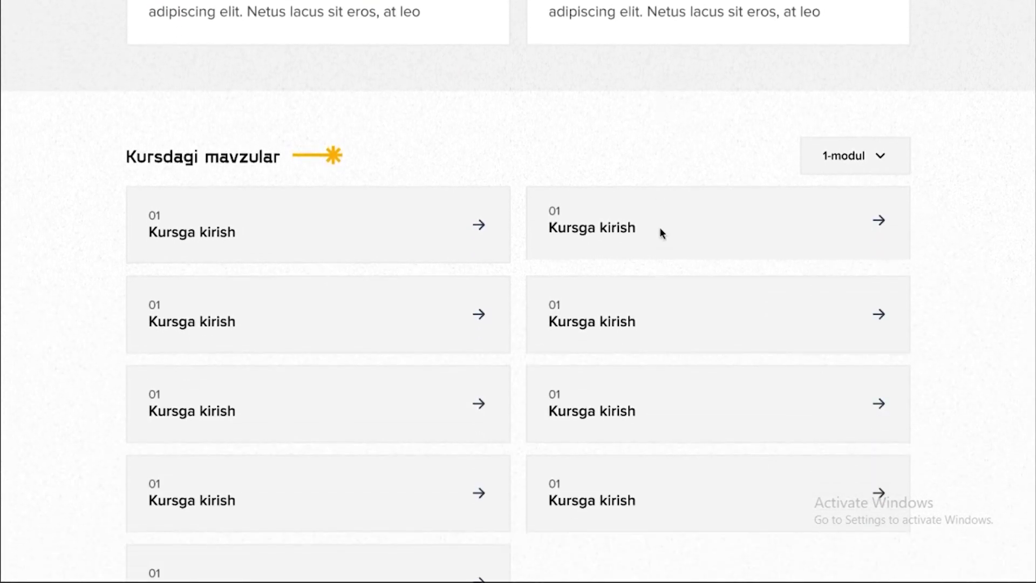
pyautogui.scroll(-1, 660, 216)
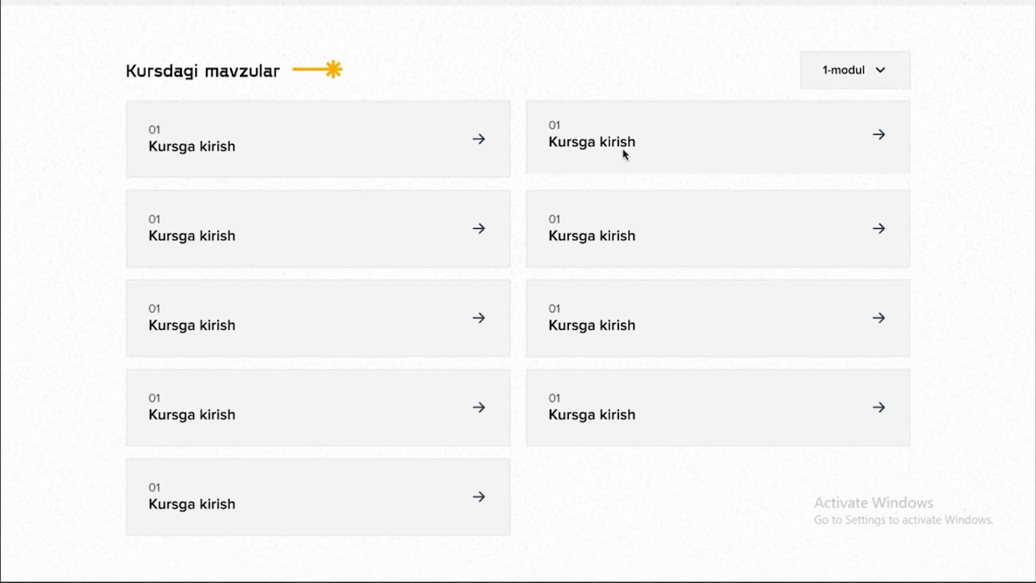
# Toggle the first Kursga kirish card open and closed several times to test its animation.
pyautogui.click(483, 145)
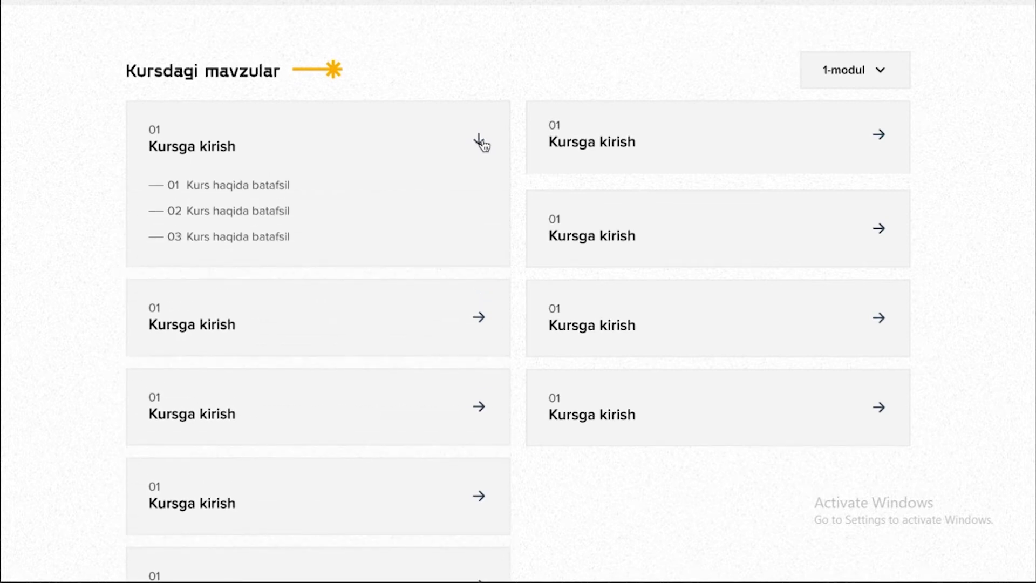
pyautogui.click(483, 144)
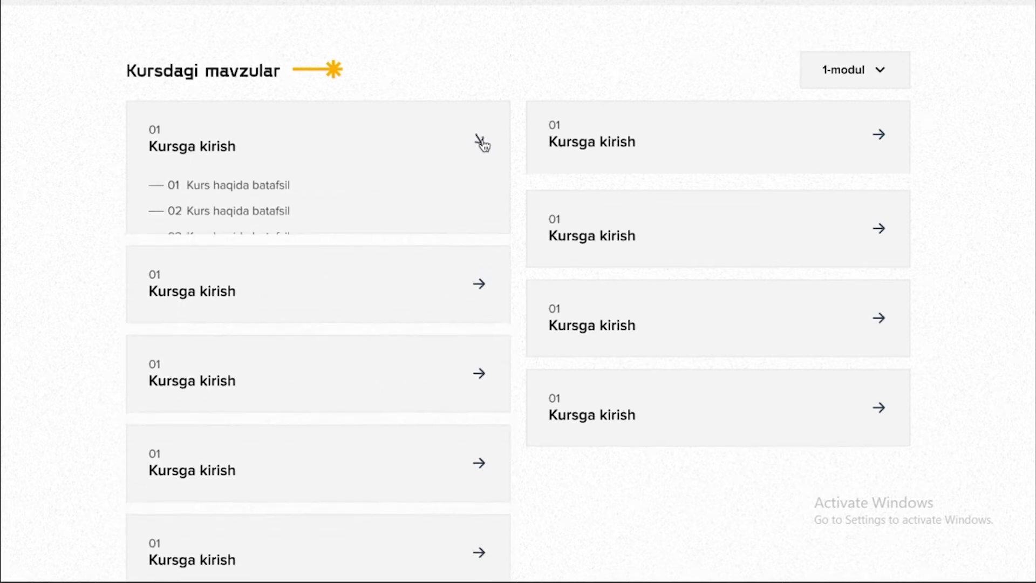
pyautogui.click(484, 145)
pyautogui.click(484, 146)
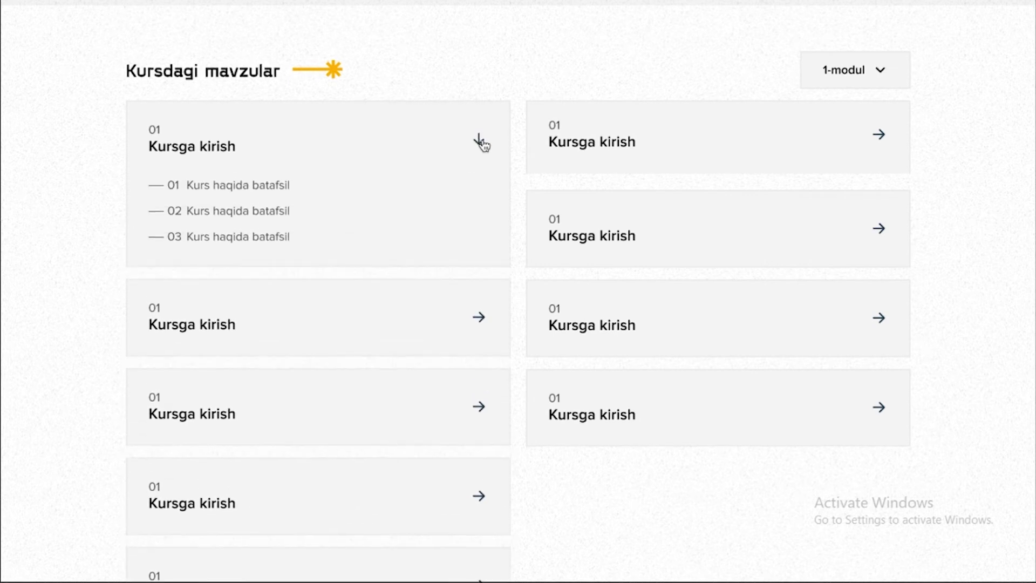
pyautogui.scroll(1, 540, 221)
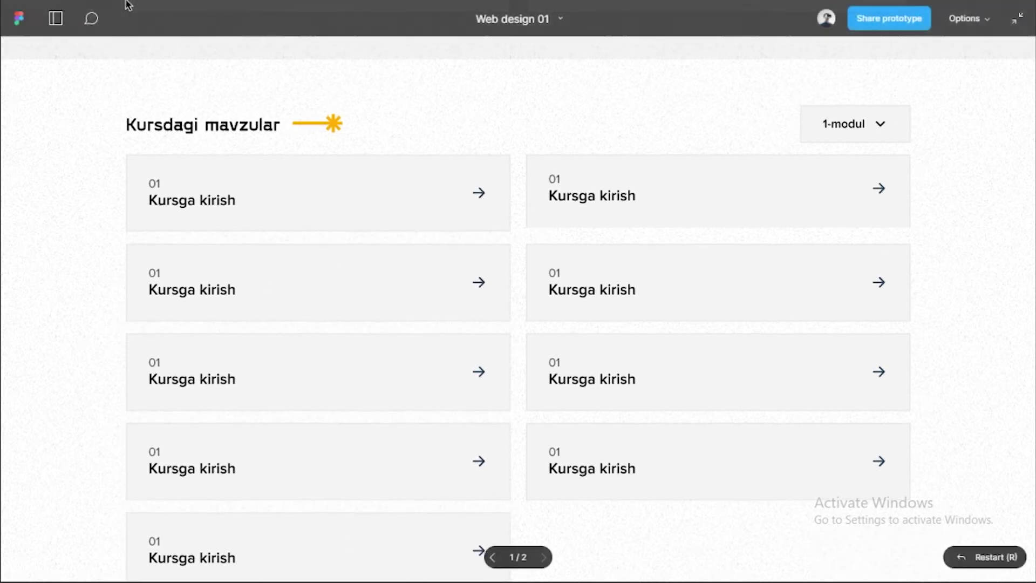
pyautogui.click(1018, 19)
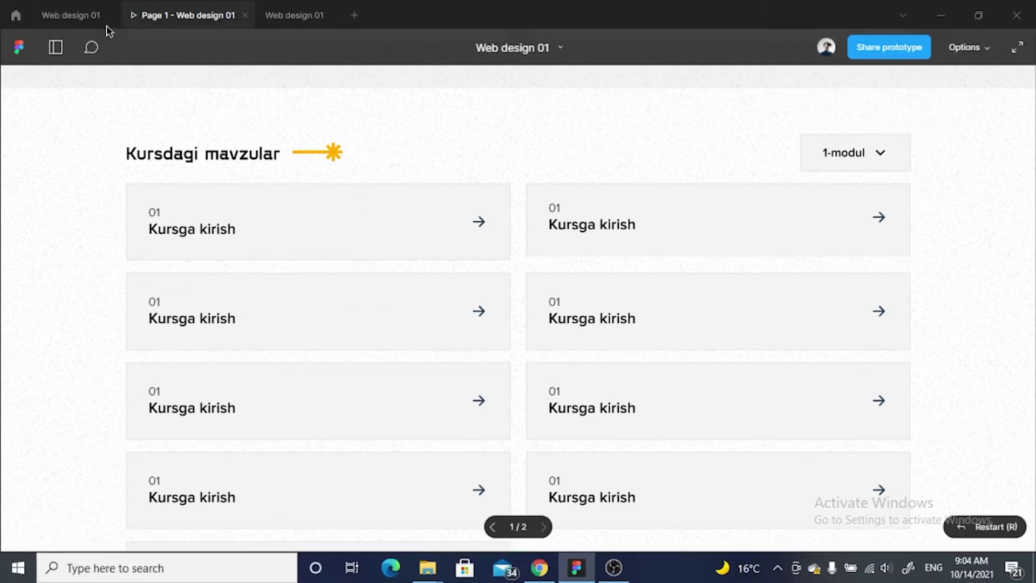
pyautogui.click(70, 15)
pyautogui.scroll(2, 460, 226)
pyautogui.scroll(3, 563, 319)
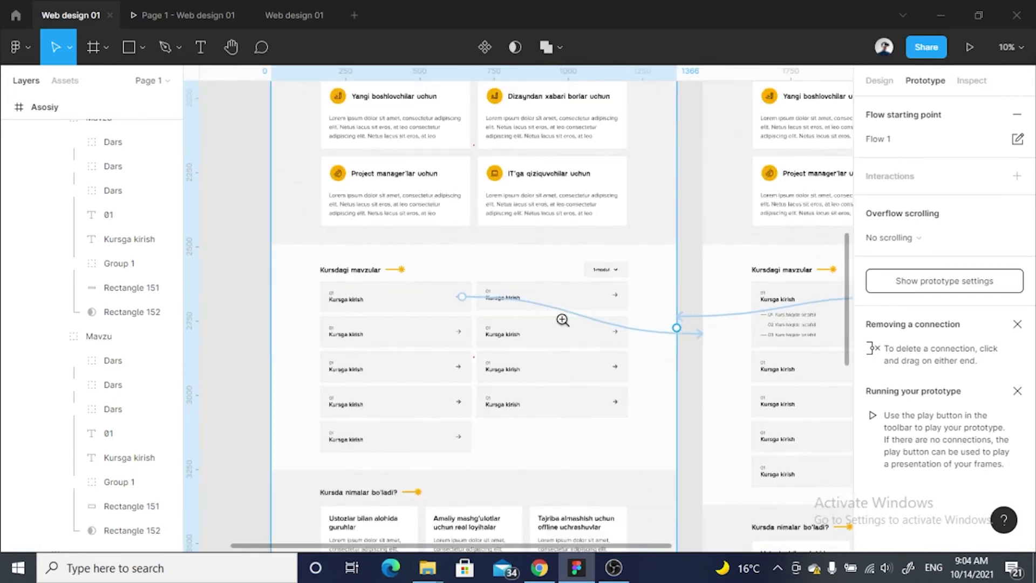
pyautogui.scroll(3, 356, 294)
pyautogui.click(348, 326)
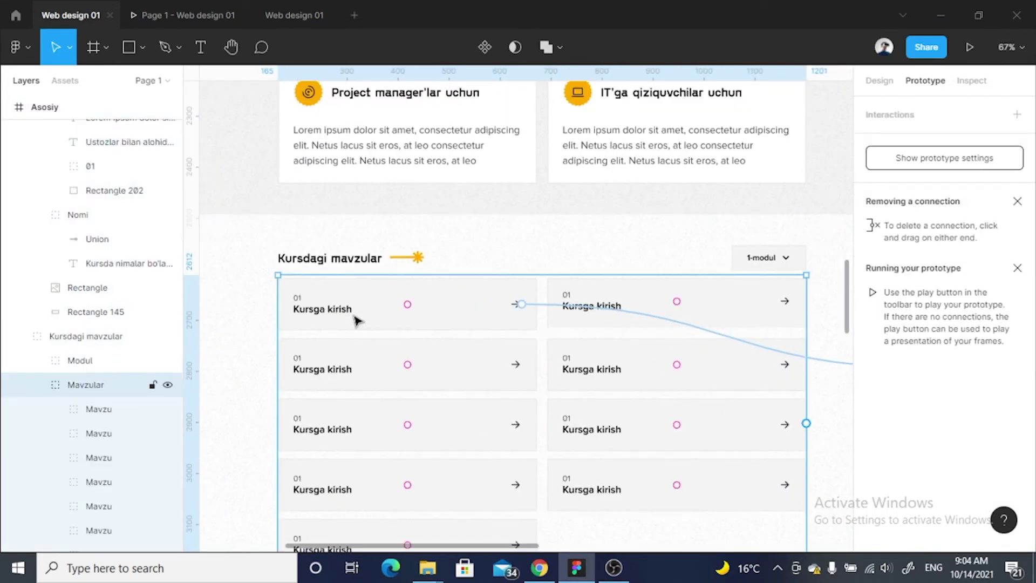
pyautogui.doubleClick(351, 316)
pyautogui.scroll(-5, 736, 324)
pyautogui.scroll(2, 630, 306)
pyautogui.scroll(2, 502, 341)
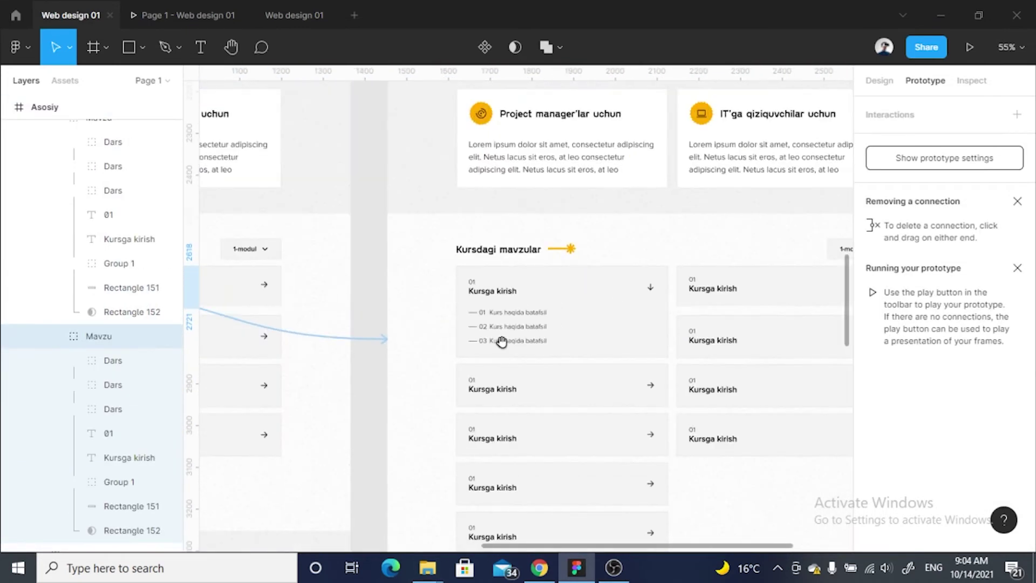
pyautogui.scroll(-3, 502, 341)
pyautogui.scroll(-2, 492, 324)
pyautogui.scroll(-2, 461, 326)
pyautogui.press('Escape')
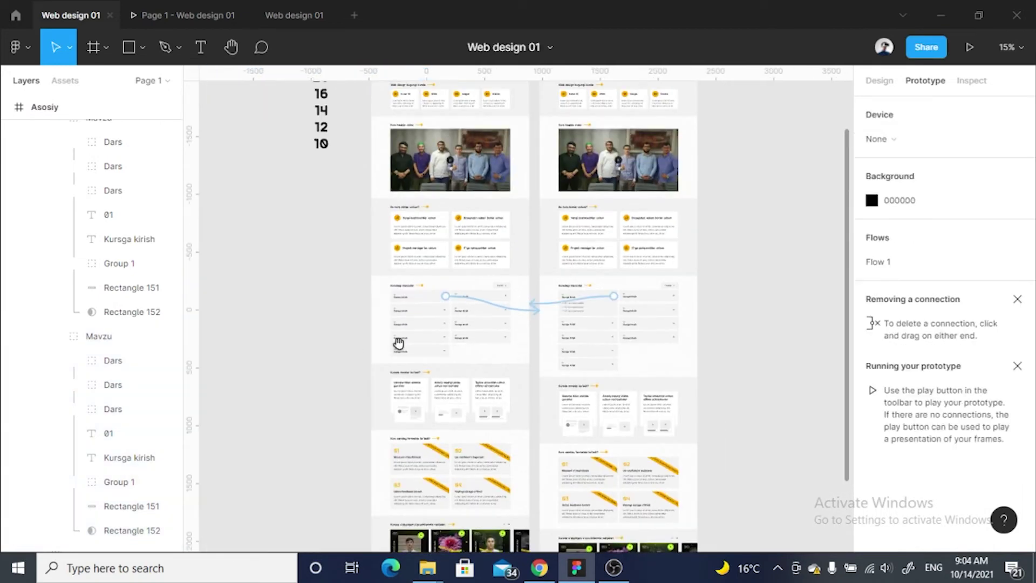
pyautogui.scroll(3, 399, 343)
pyautogui.scroll(-1, 528, 285)
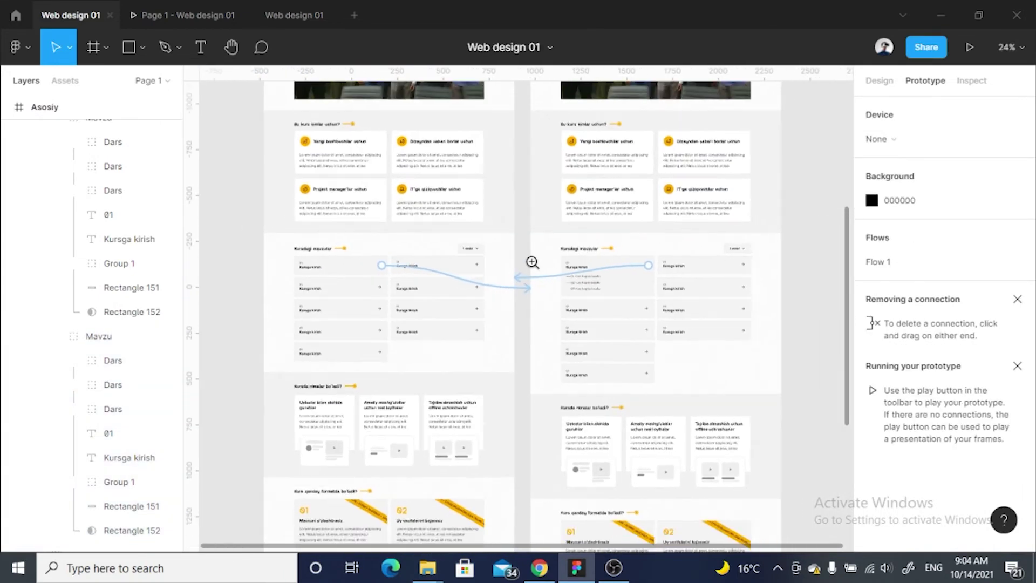
pyautogui.scroll(-3, 541, 254)
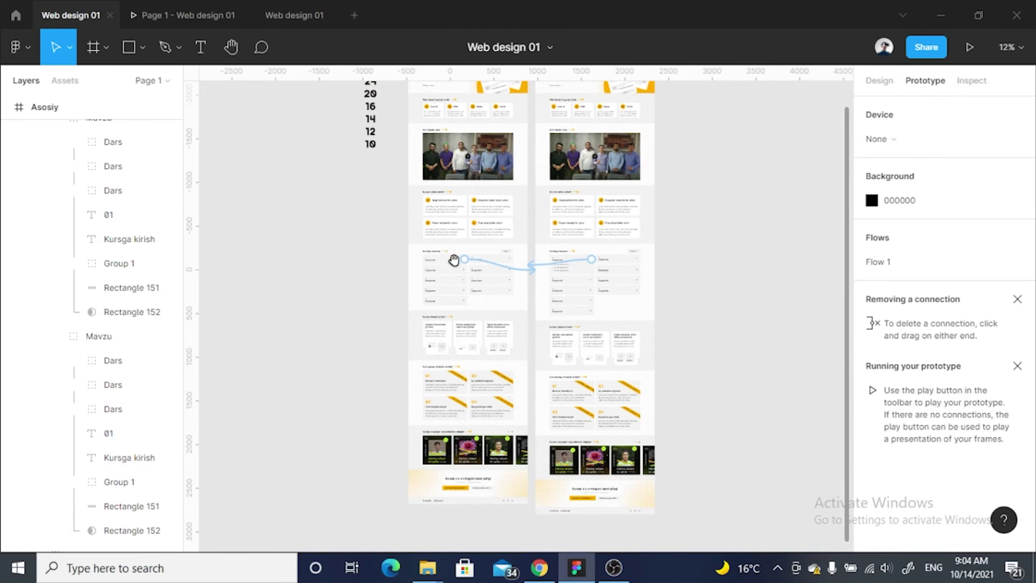
pyautogui.scroll(1, 474, 306)
pyautogui.scroll(1, 486, 261)
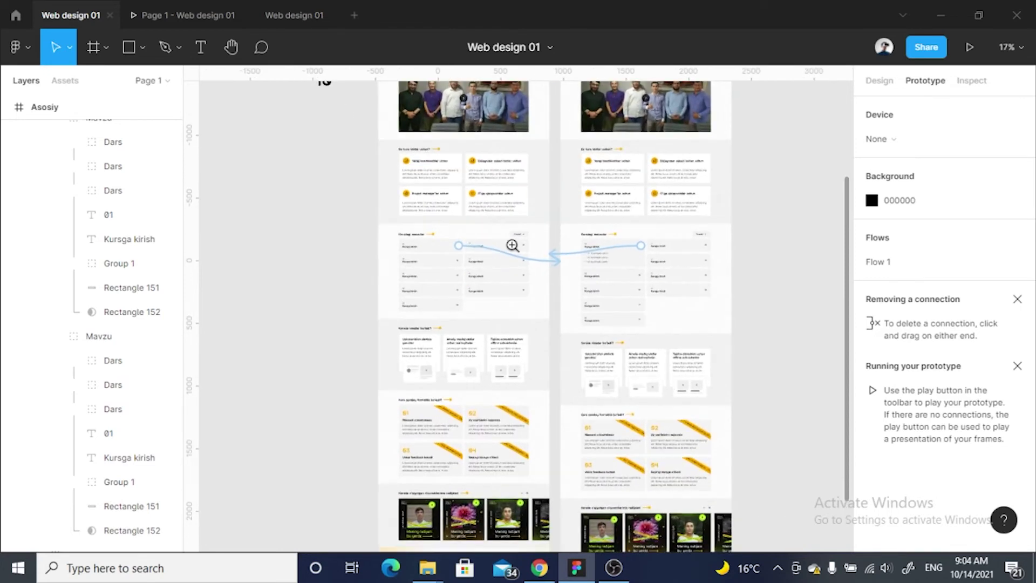
pyautogui.click(788, 202)
pyautogui.scroll(-5, 540, 247)
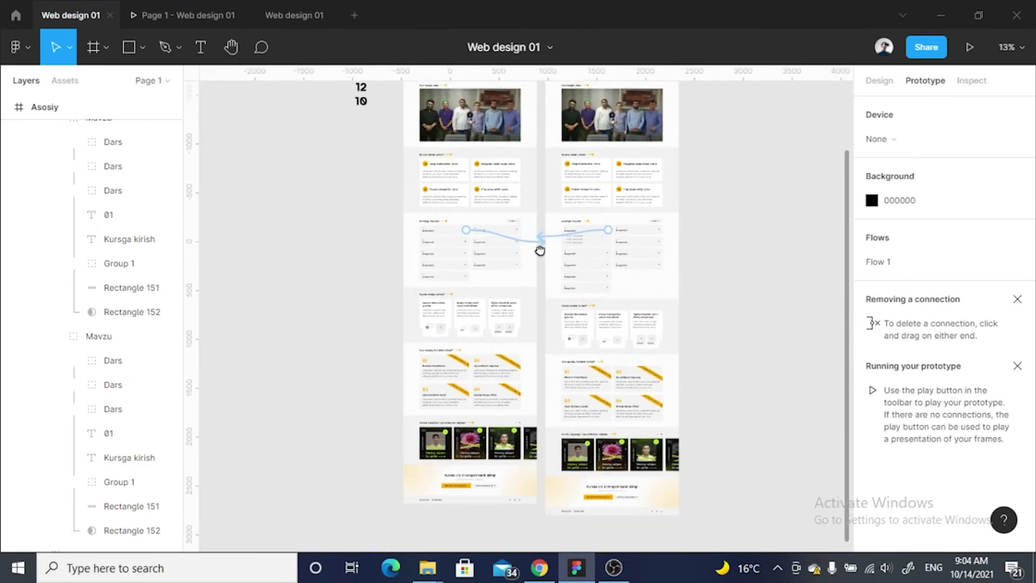
pyautogui.scroll(4, 490, 254)
pyautogui.moveTo(491, 254); pyautogui.dragTo(550, 271)
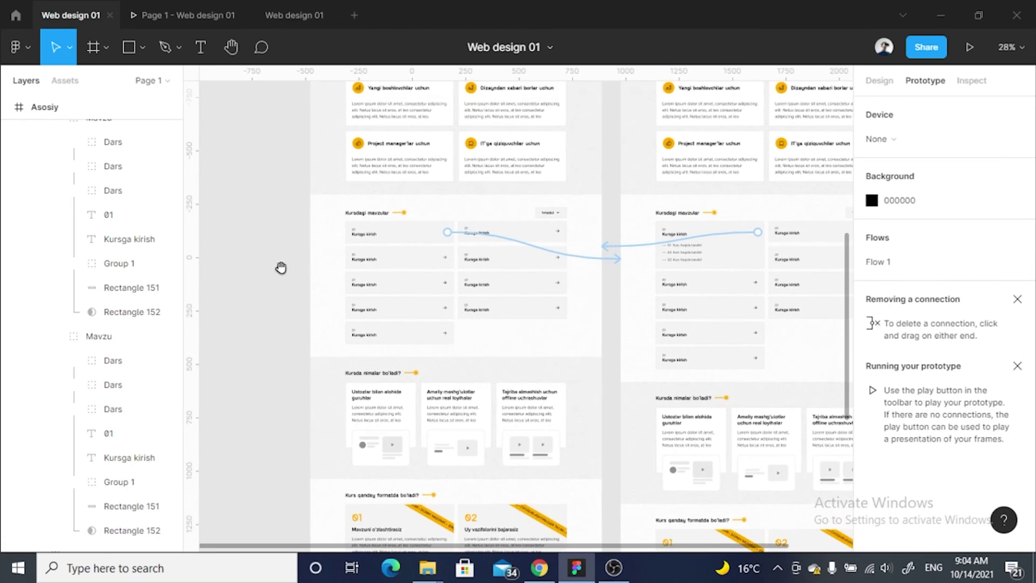
pyautogui.scroll(3, 450, 237)
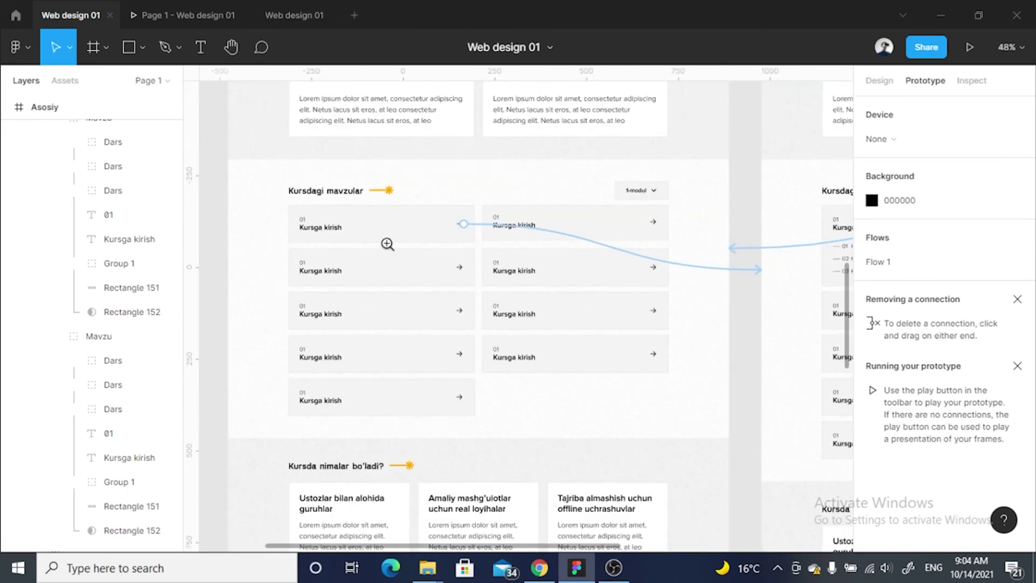
pyautogui.scroll(-3, 522, 227)
pyautogui.scroll(-2, 456, 229)
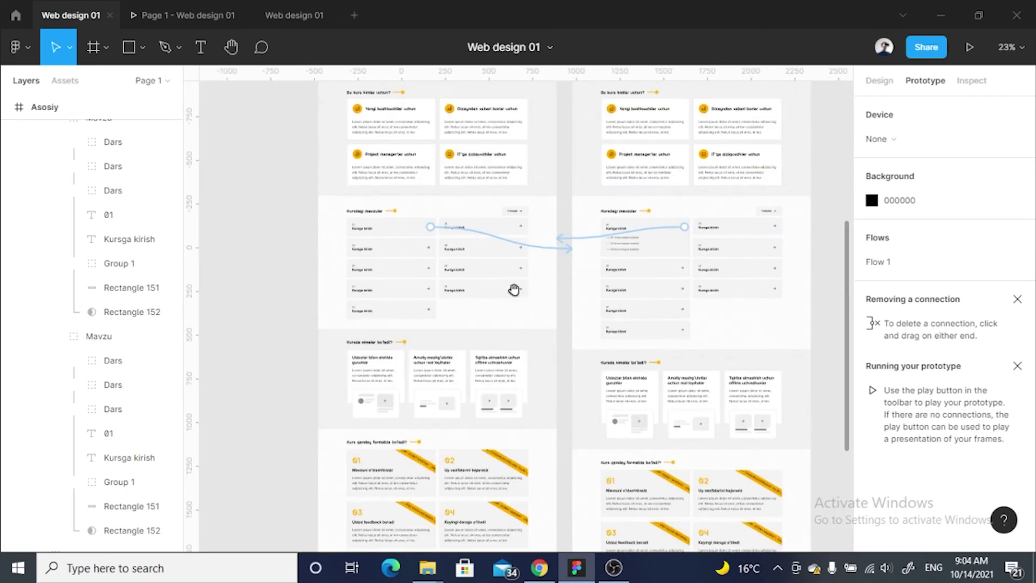
pyautogui.scroll(-3, 505, 320)
pyautogui.scroll(1, 548, 284)
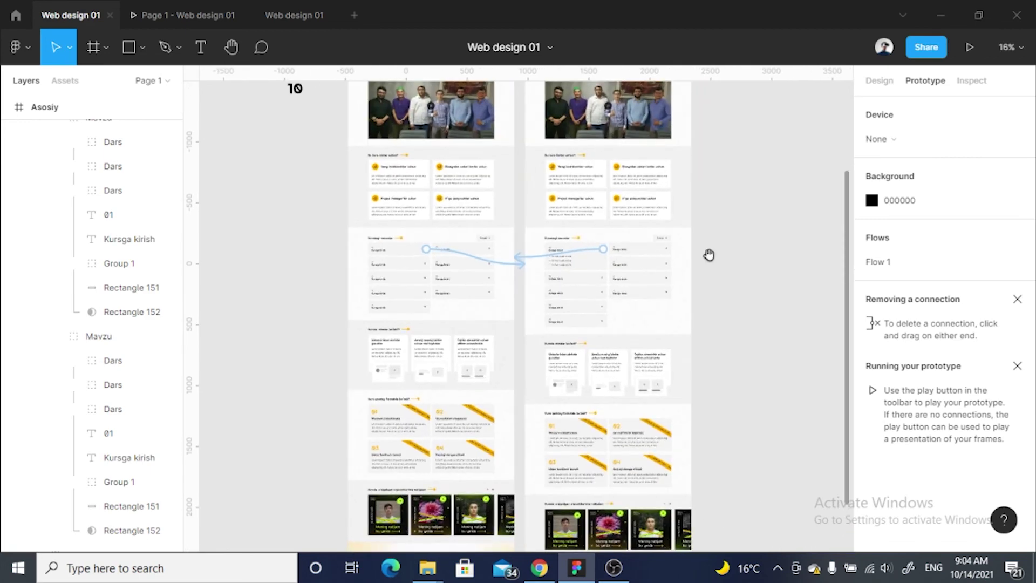
pyautogui.click(224, 15)
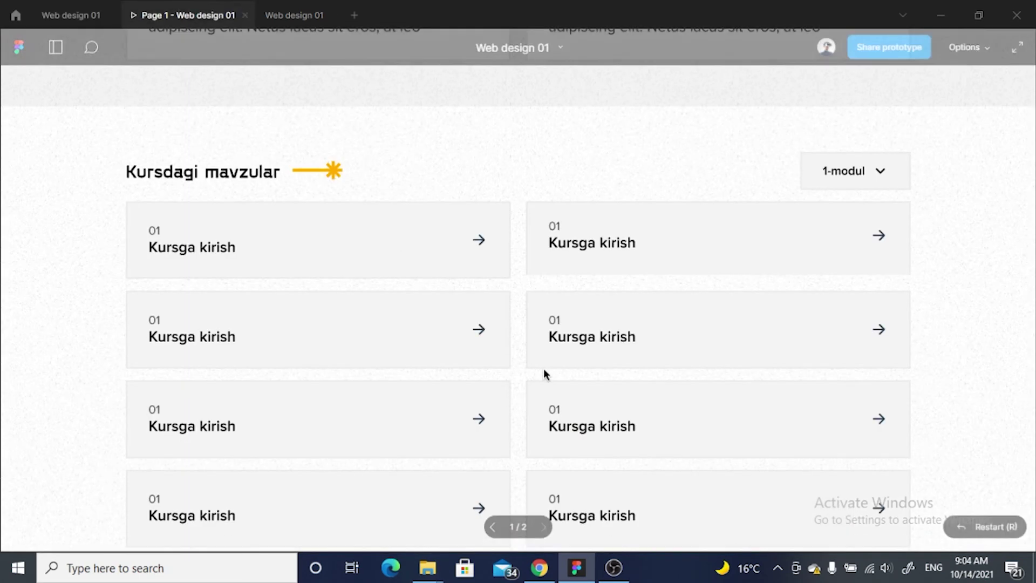
# Re-expand the first Kursga kirish card, then scroll to the closing Kursda o'z o'rningizni band qiling! section.
pyautogui.click(480, 239)
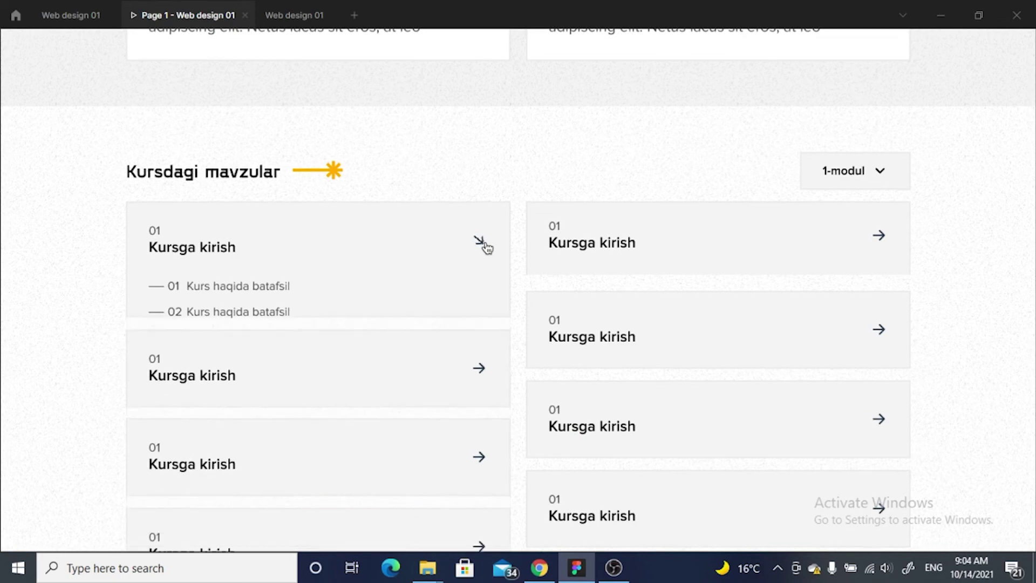
pyautogui.scroll(-1, 513, 259)
pyautogui.scroll(-4, 539, 275)
pyautogui.scroll(-5, 593, 389)
pyautogui.scroll(-5, 572, 378)
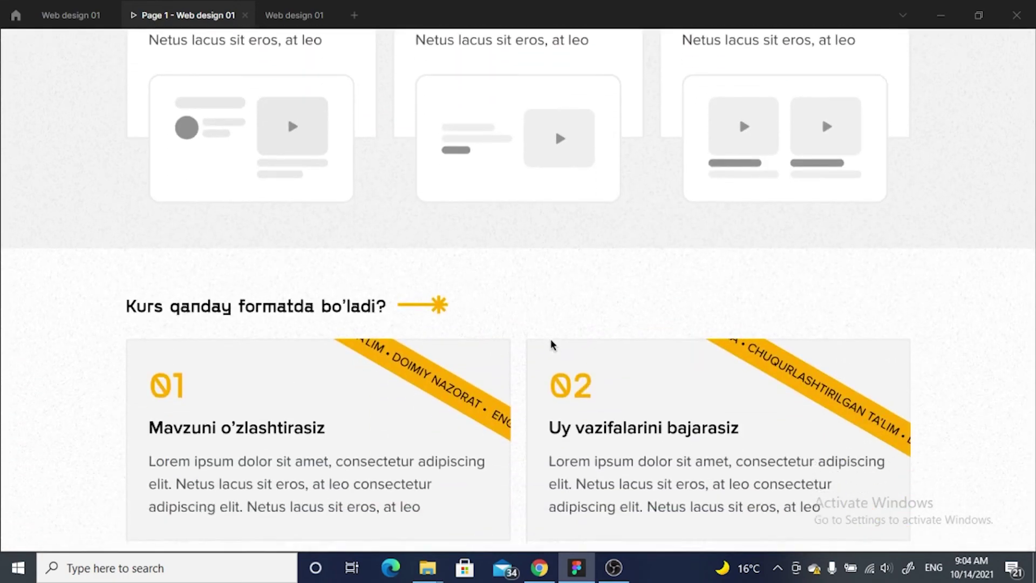
pyautogui.scroll(-2, 578, 375)
pyautogui.scroll(-4, 587, 371)
pyautogui.scroll(-2, 587, 371)
pyautogui.scroll(-5, 572, 351)
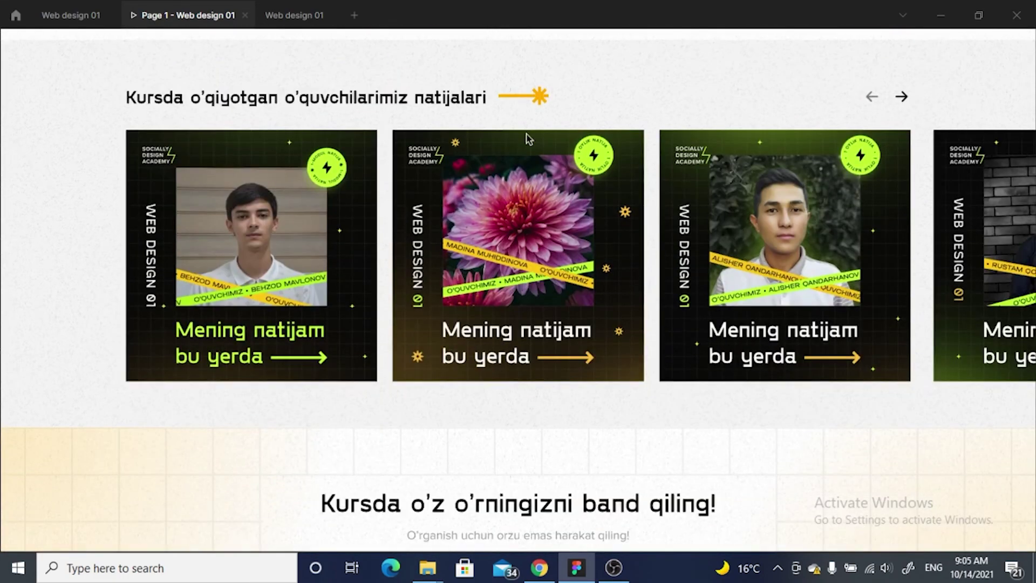
pyautogui.scroll(-3, 555, 333)
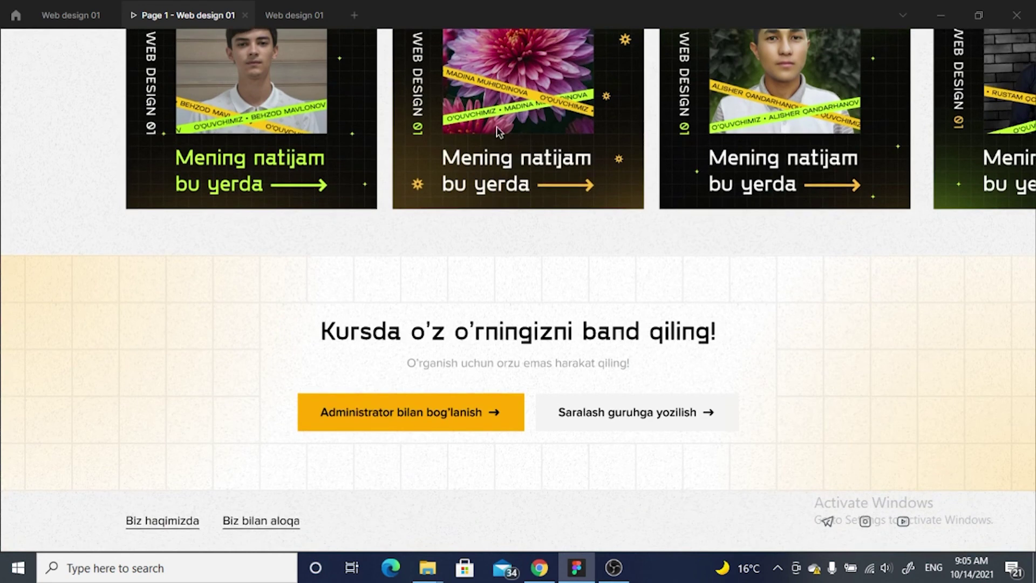